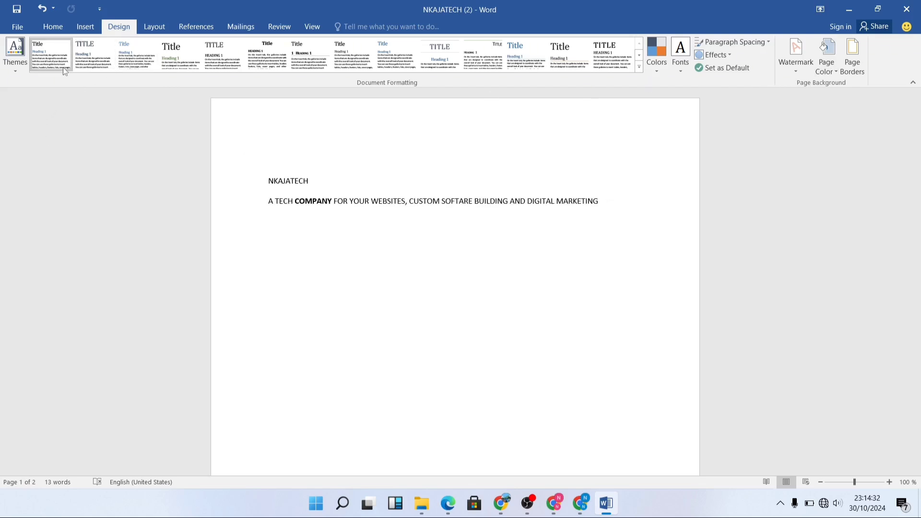
# Apply the Retrospect theme to the document
pyautogui.click(14, 70)
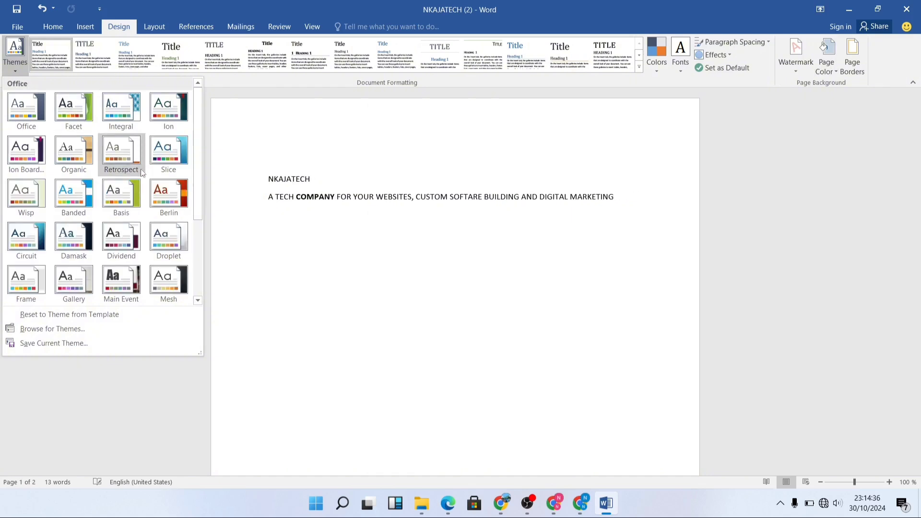
pyautogui.click(123, 157)
pyautogui.click(409, 208)
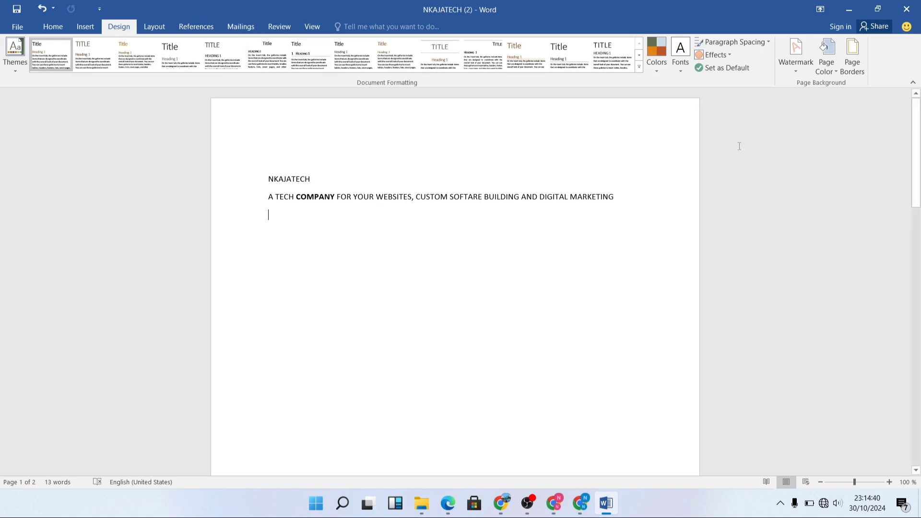
# Select all the text, try several built-in style sets and settle on Lines (Simple)
pyautogui.hotkey('ctrl', 'a')
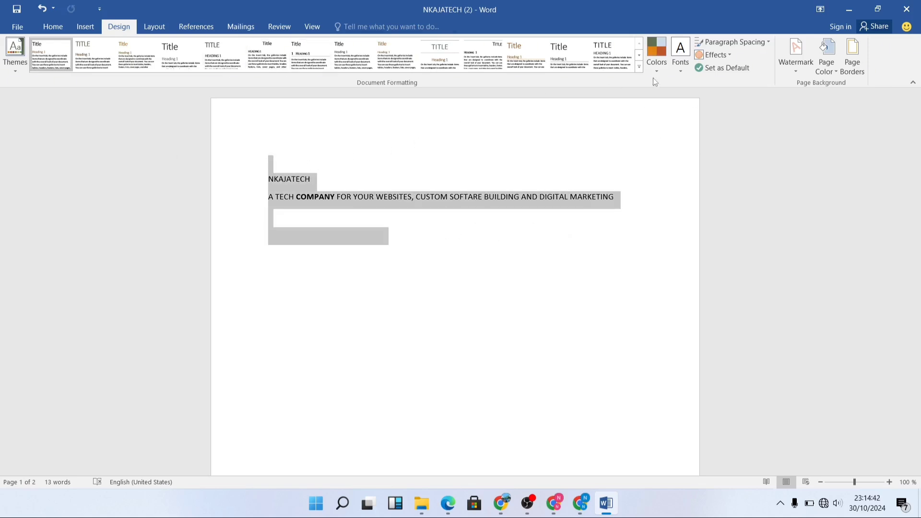
pyautogui.click(639, 67)
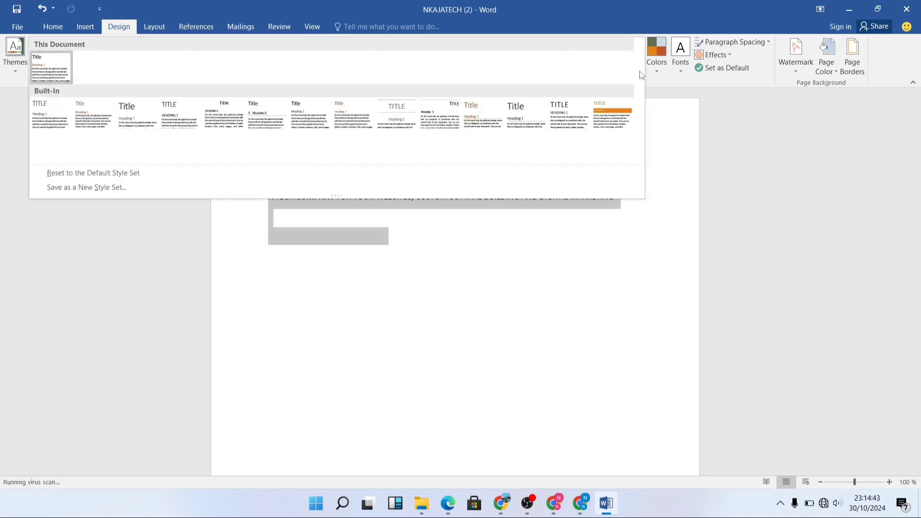
pyautogui.click(218, 118)
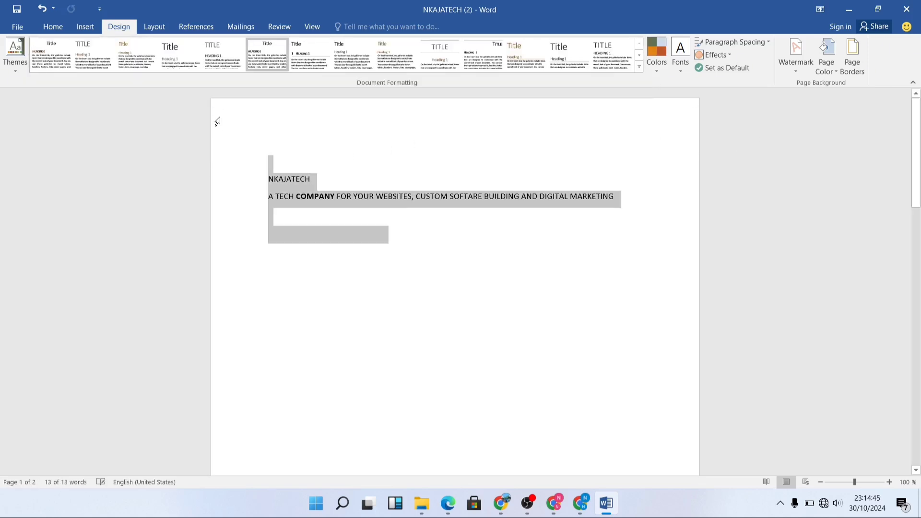
pyautogui.click(100, 56)
pyautogui.click(153, 61)
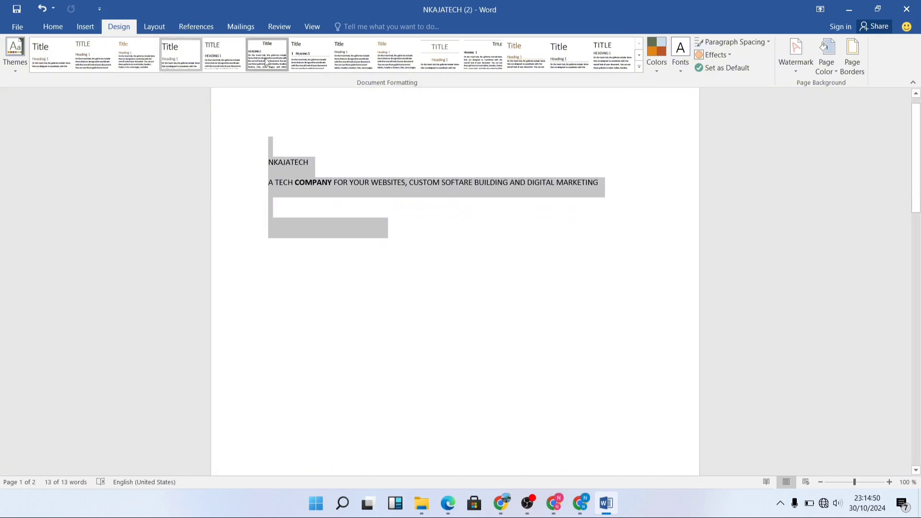
pyautogui.click(285, 66)
pyautogui.click(396, 57)
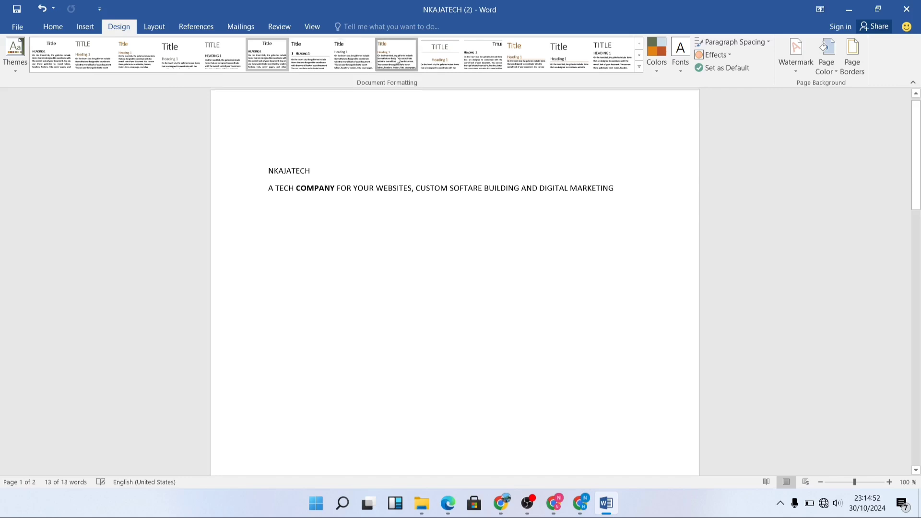
pyautogui.click(482, 56)
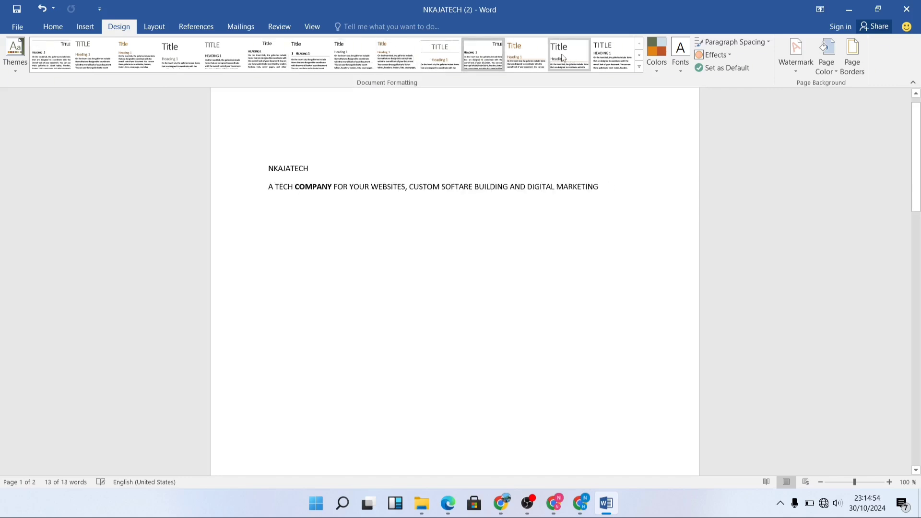
pyautogui.click(521, 51)
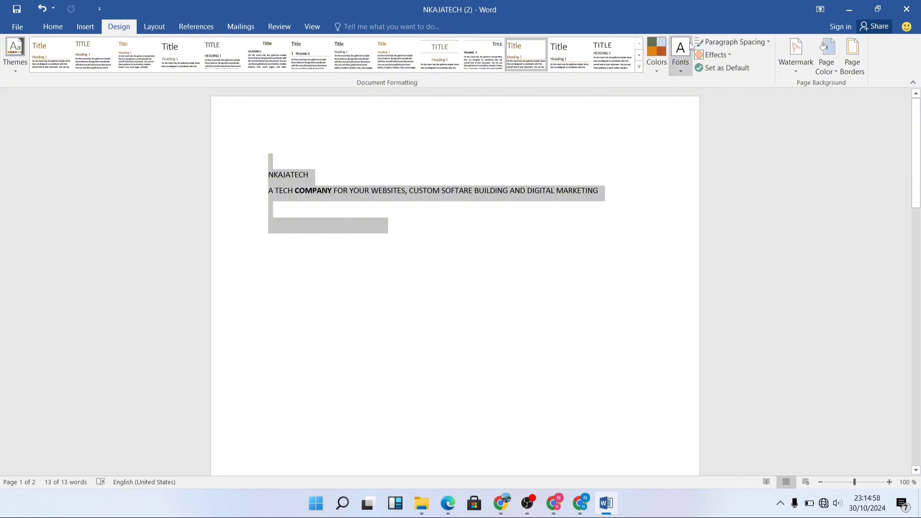
# Change the document's theme colors to Blue II
pyautogui.click(659, 72)
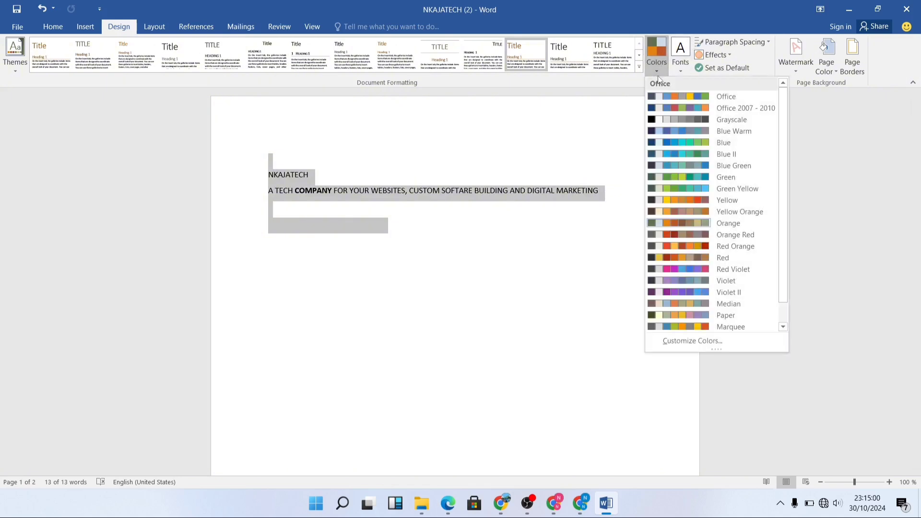
pyautogui.click(669, 159)
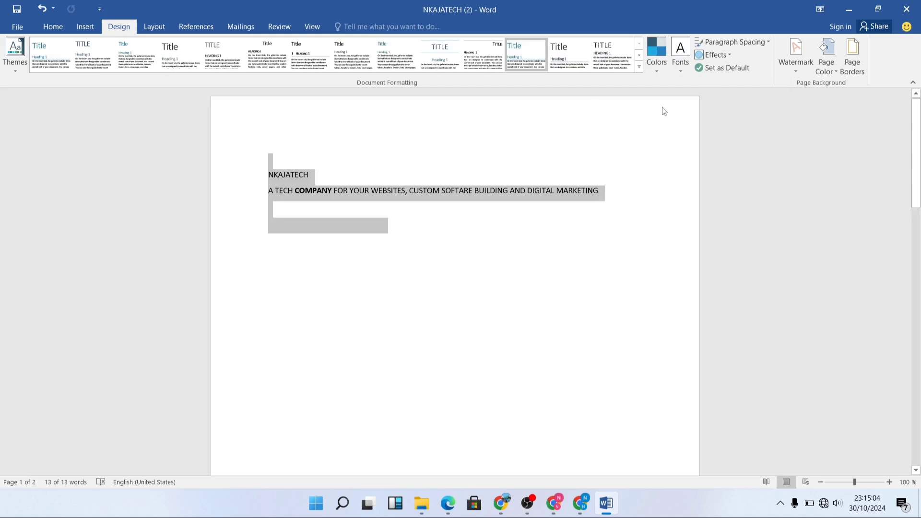
pyautogui.click(661, 71)
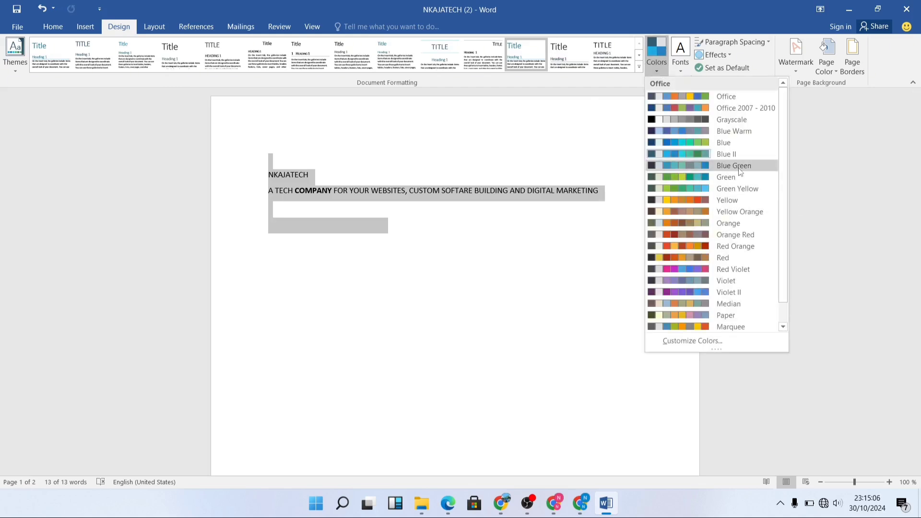
# Change the document's theme fonts to Candara and deselect the text
pyautogui.click(680, 69)
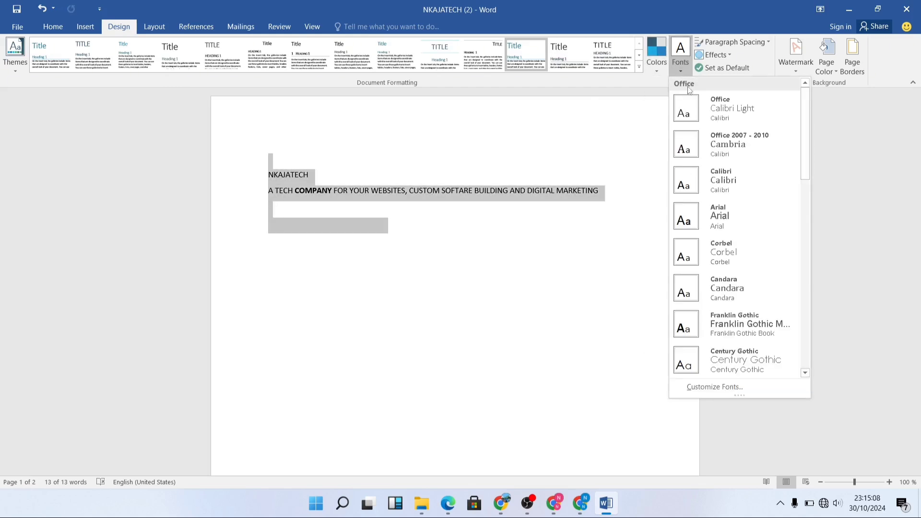
pyautogui.click(725, 287)
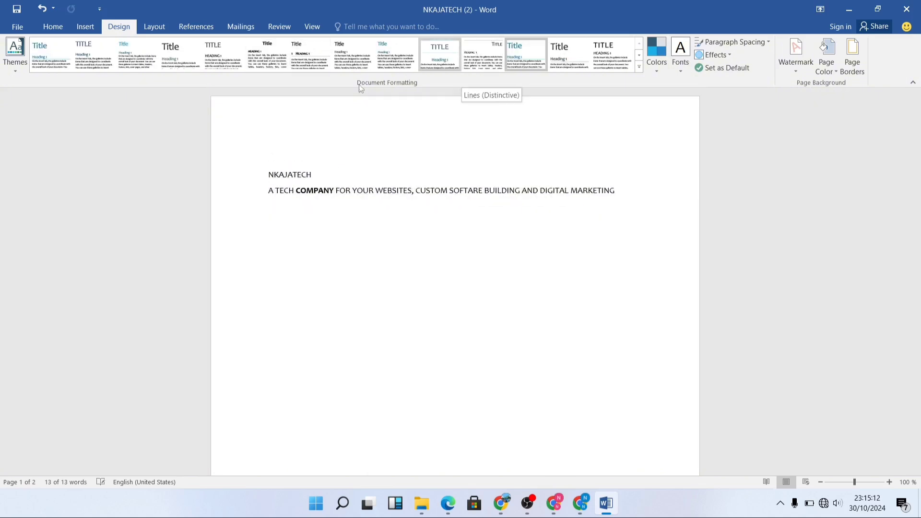
pyautogui.click(314, 292)
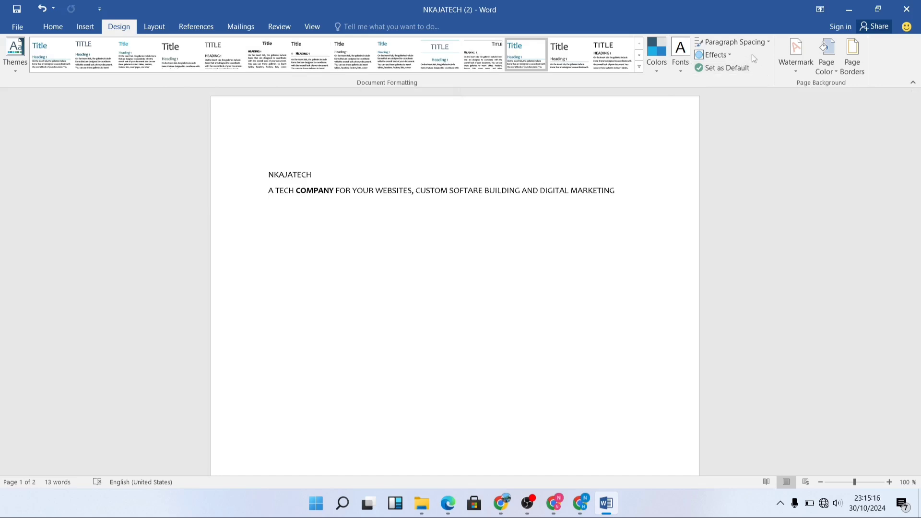
pyautogui.click(728, 55)
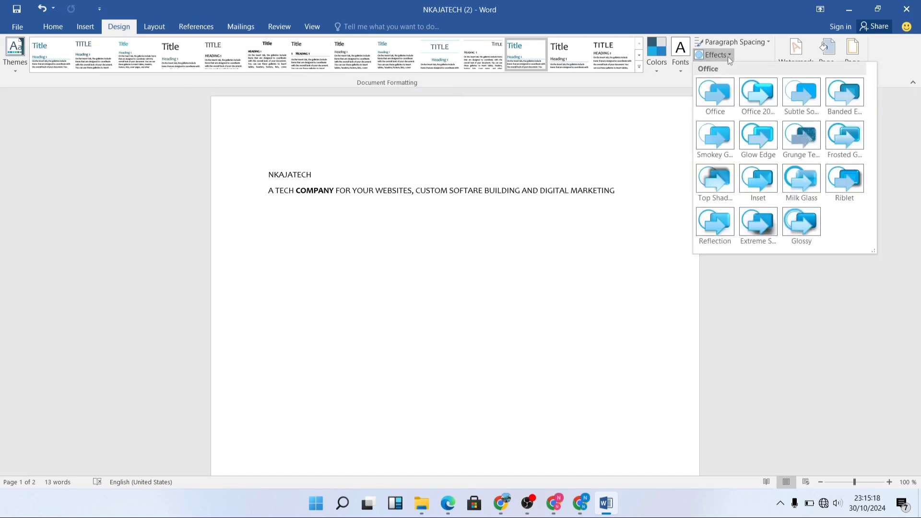
pyautogui.click(586, 234)
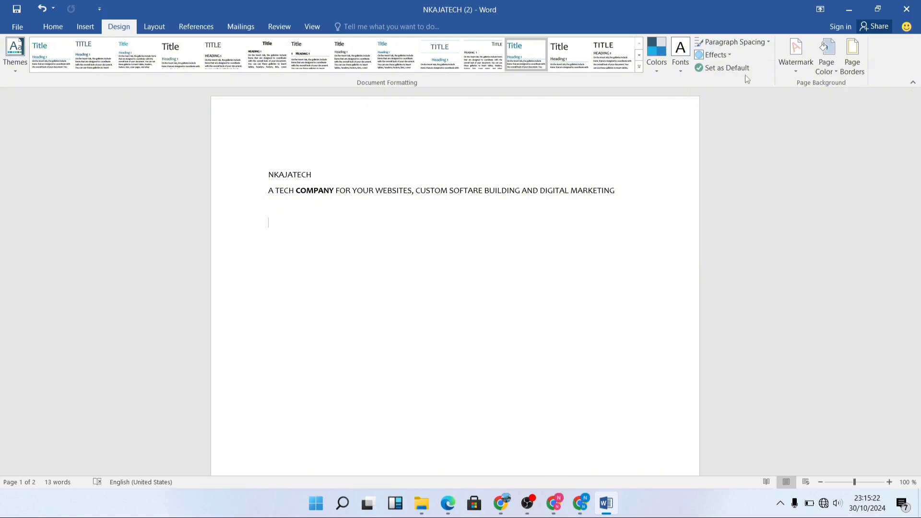
pyautogui.click(742, 48)
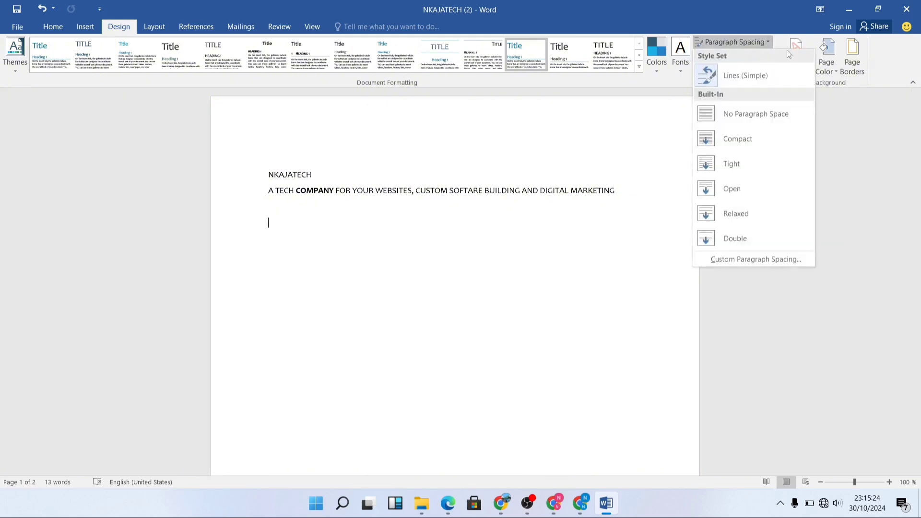
pyautogui.click(813, 31)
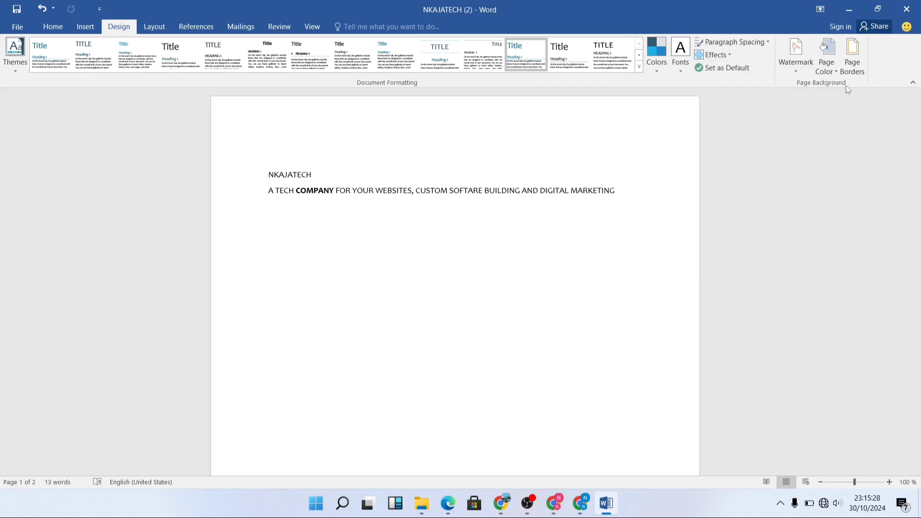
# Add the CONFIDENTIAL 1 watermark and check how it looks on the document's pages
pyautogui.click(796, 68)
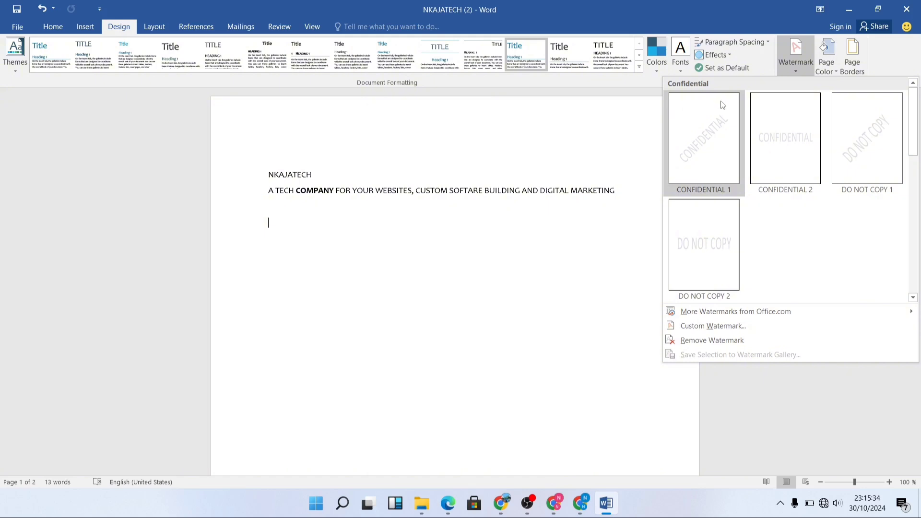
pyautogui.click(702, 162)
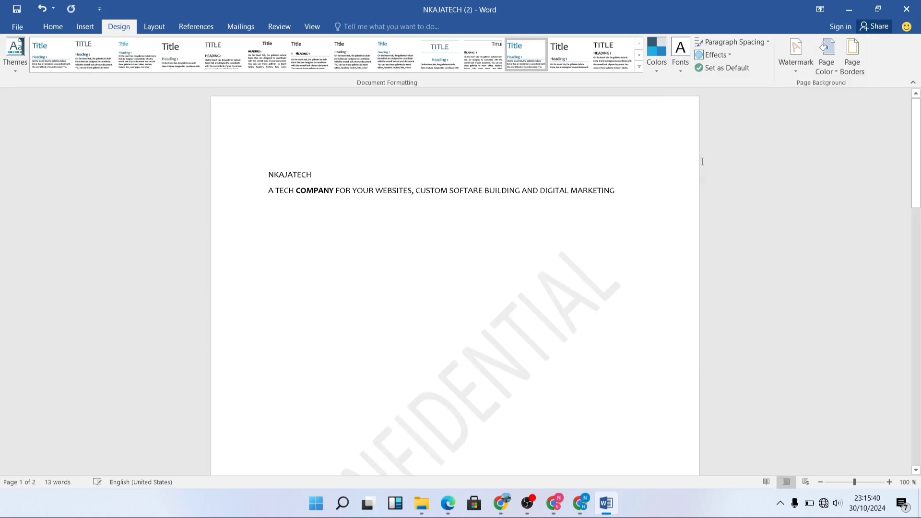
pyautogui.scroll(-7, 444, 239)
pyautogui.scroll(6, 448, 230)
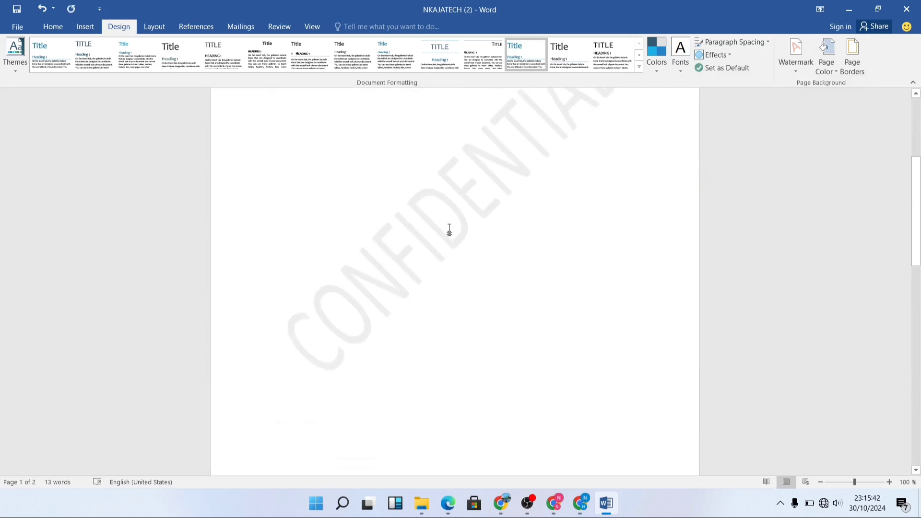
pyautogui.scroll(2, 463, 214)
pyautogui.scroll(-9, 471, 212)
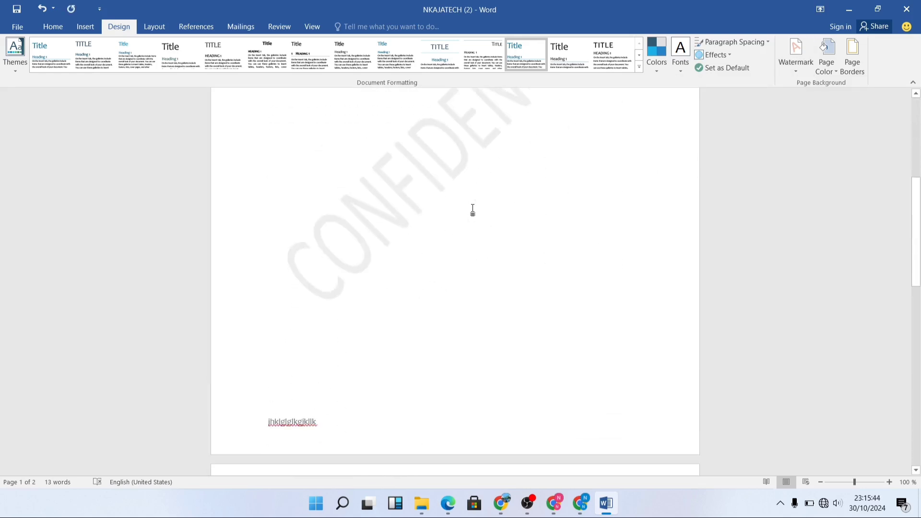
pyautogui.scroll(-8, 475, 206)
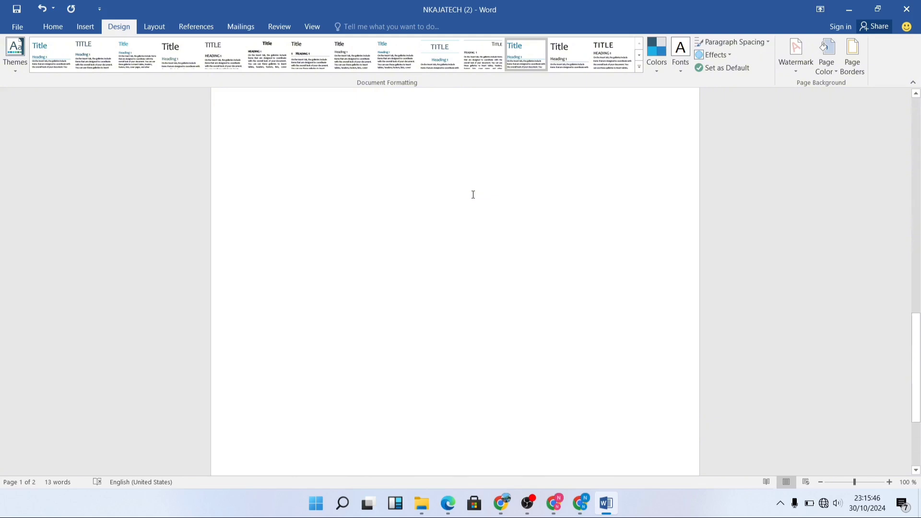
pyautogui.scroll(5, 480, 195)
pyautogui.scroll(10, 490, 192)
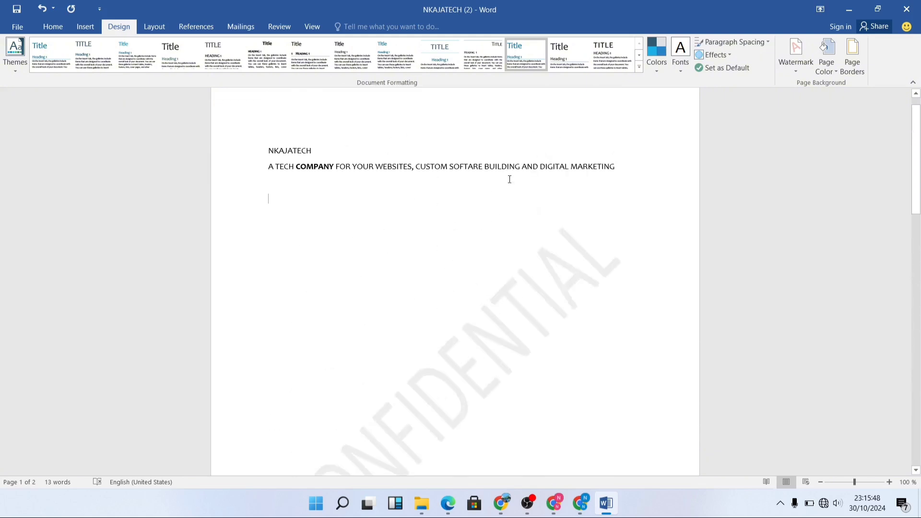
# Replace the watermark with a custom picture watermark using Screenshot (85), with automatic scale and washout
pyautogui.click(803, 74)
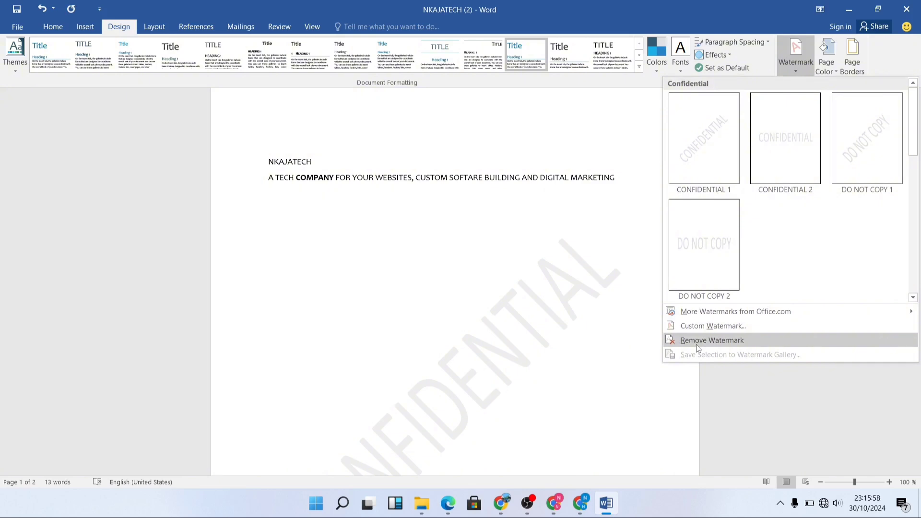
pyautogui.click(724, 327)
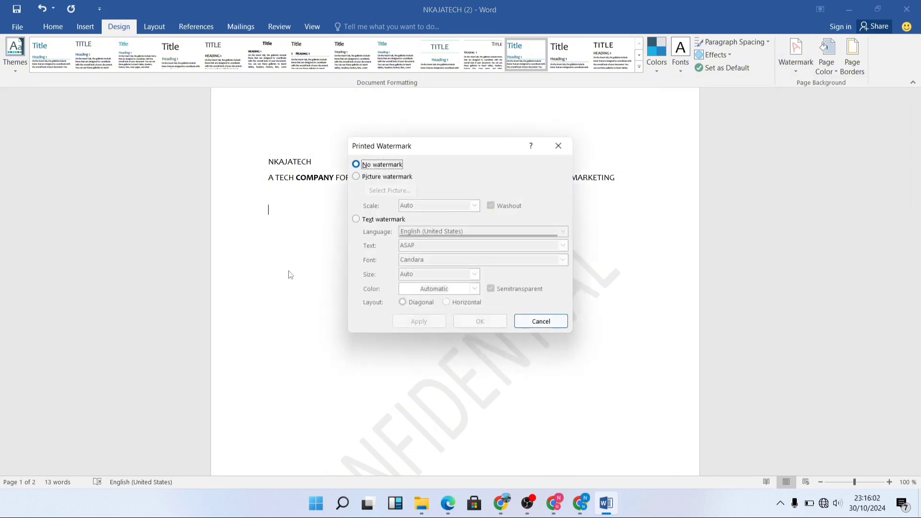
pyautogui.click(356, 181)
pyautogui.click(357, 219)
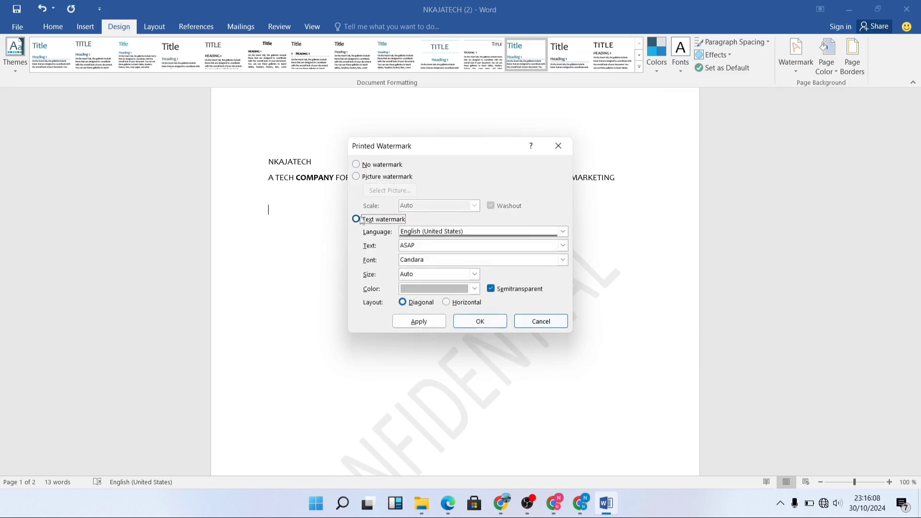
pyautogui.click(356, 177)
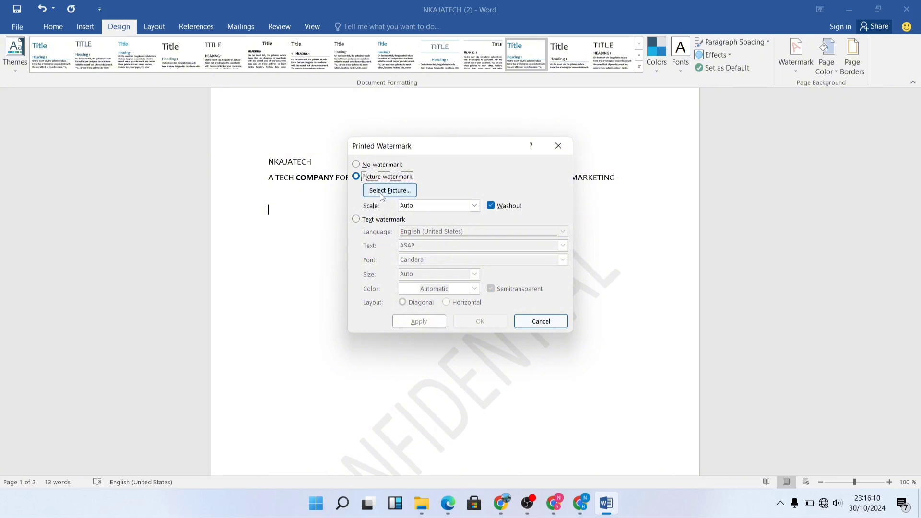
pyautogui.click(381, 192)
pyautogui.click(463, 269)
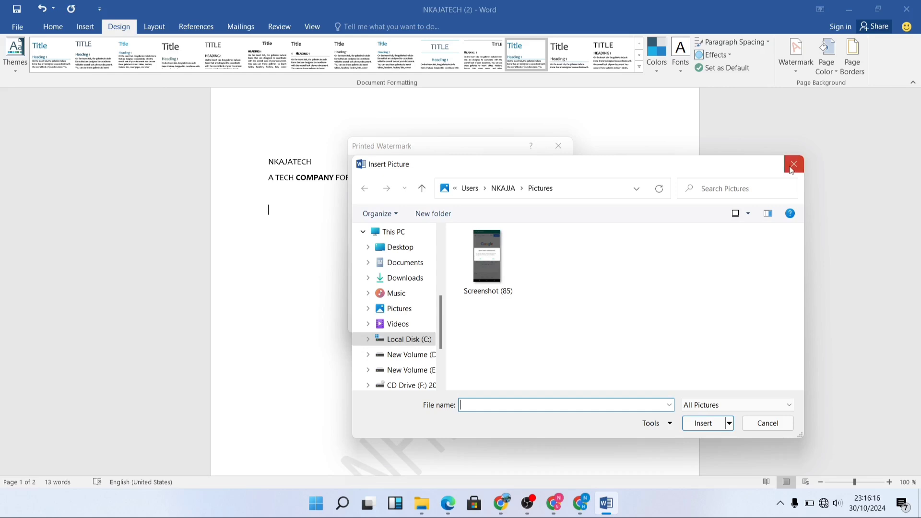
pyautogui.click(508, 274)
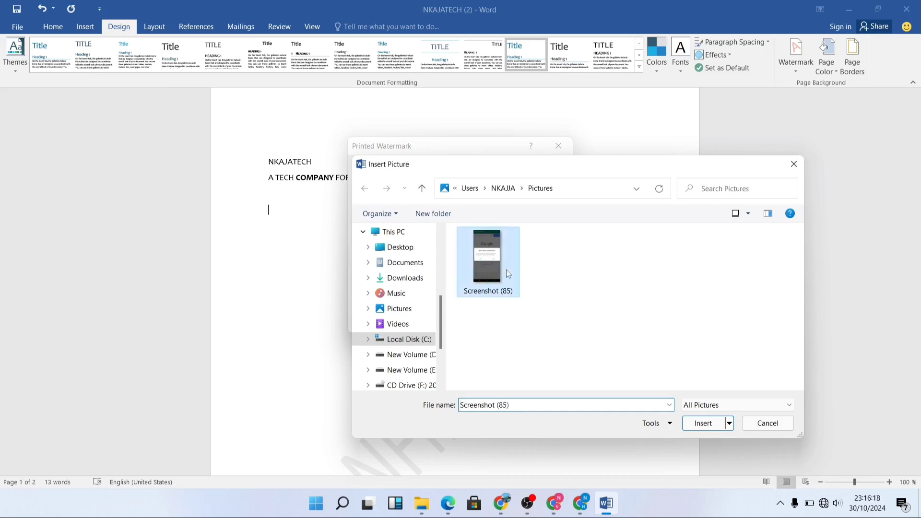
pyautogui.click(702, 423)
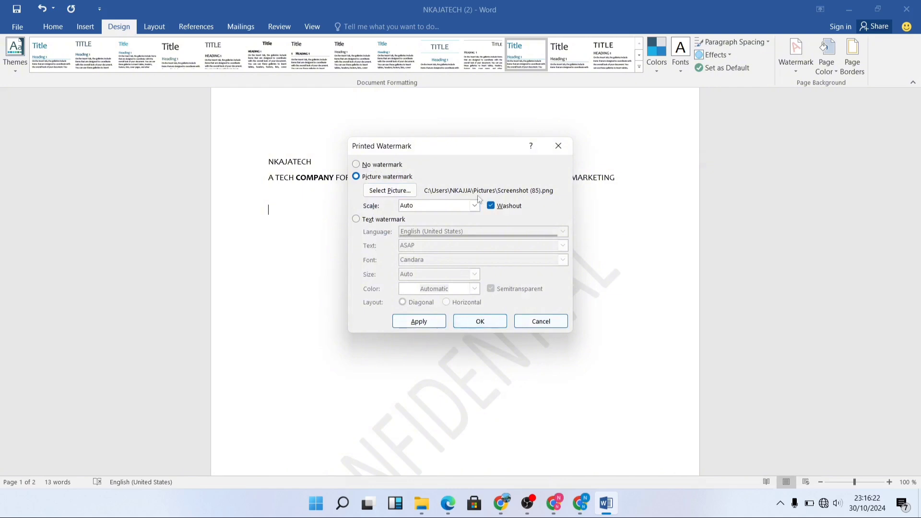
pyautogui.click(491, 208)
pyautogui.click(493, 209)
pyautogui.click(481, 323)
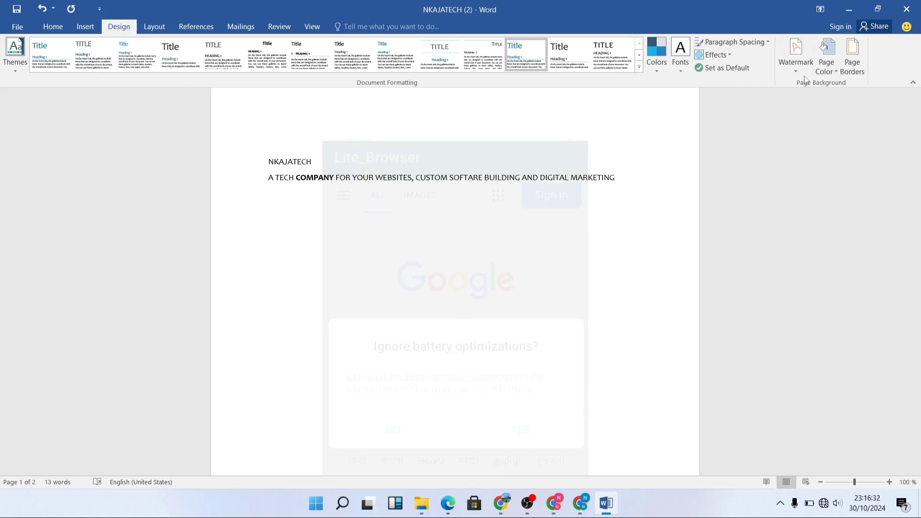
# Remove the picture watermark from the document
pyautogui.click(797, 55)
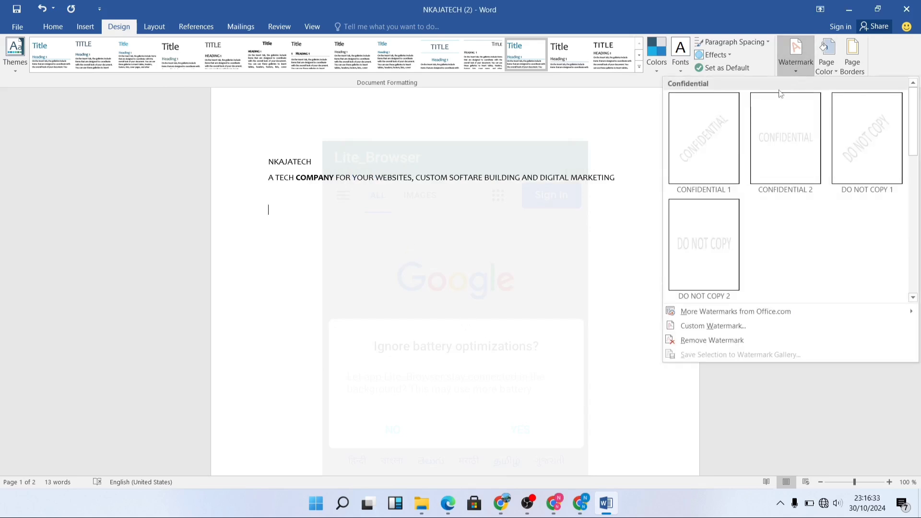
pyautogui.click(696, 339)
# Set up a custom text watermark in English (United States) that reads NKAJATECH
pyautogui.click(791, 76)
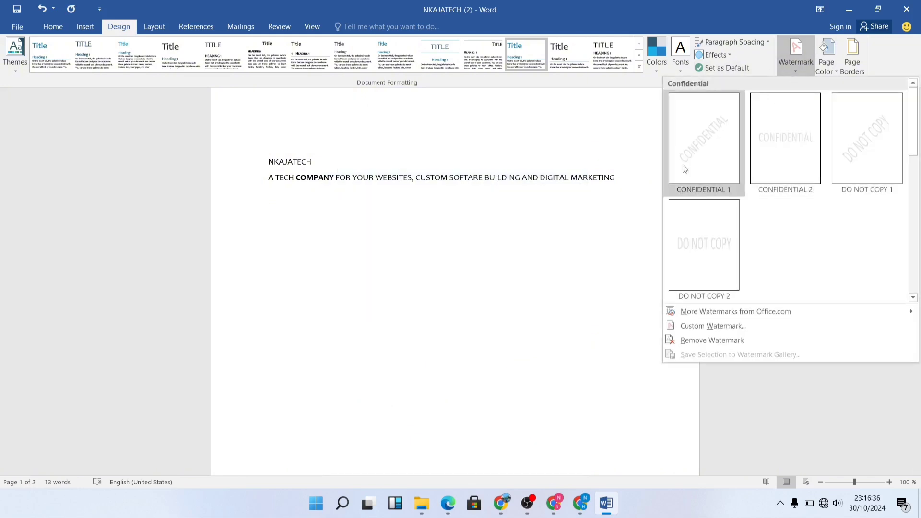
pyautogui.click(691, 339)
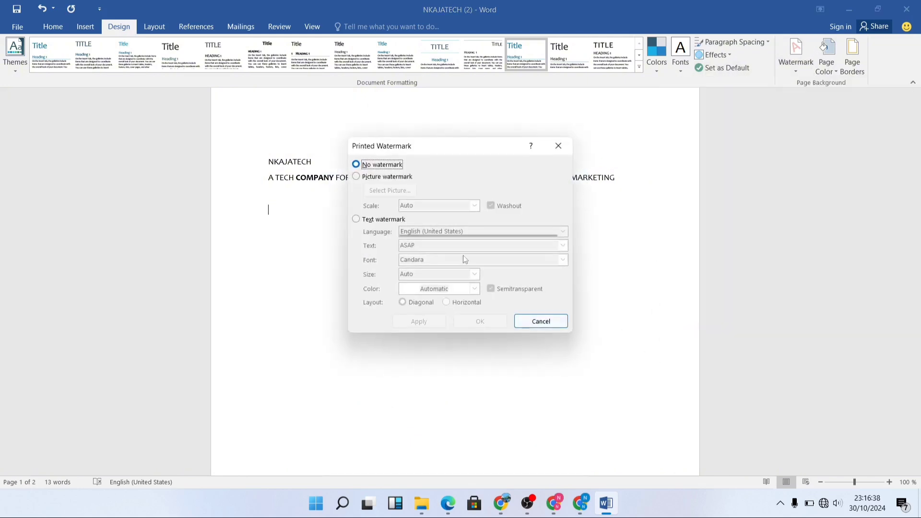
pyautogui.click(356, 219)
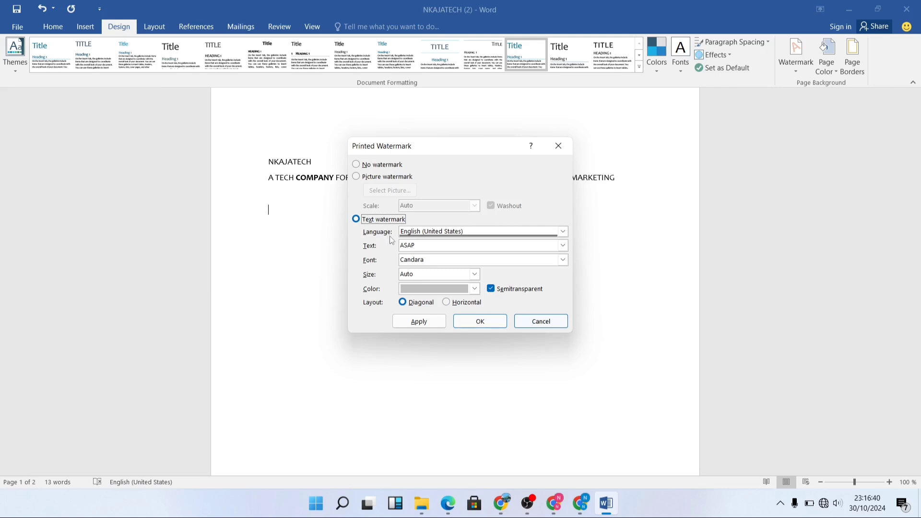
pyautogui.click(432, 244)
pyautogui.click(470, 234)
pyautogui.click(470, 233)
pyautogui.write('NJA')
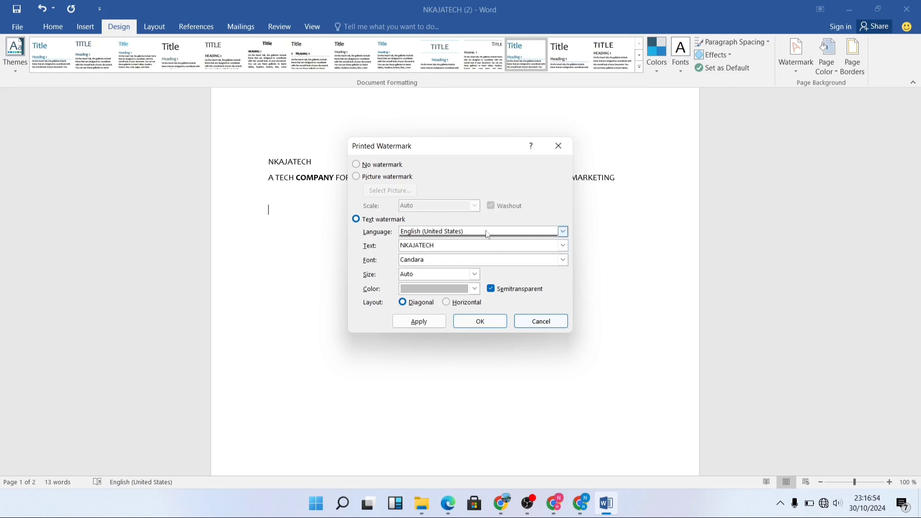
# Set the watermark's font to Chiller and leave its size at Auto
pyautogui.click(563, 262)
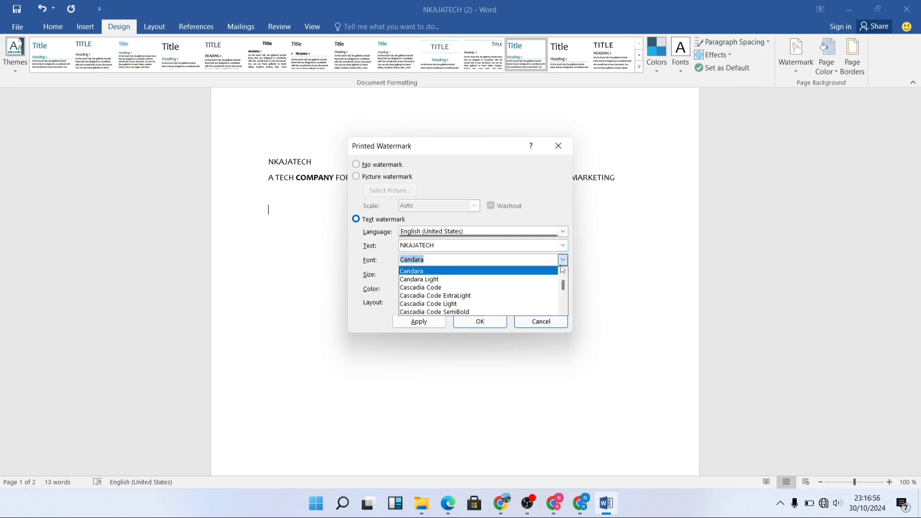
pyautogui.scroll(-5, 523, 278)
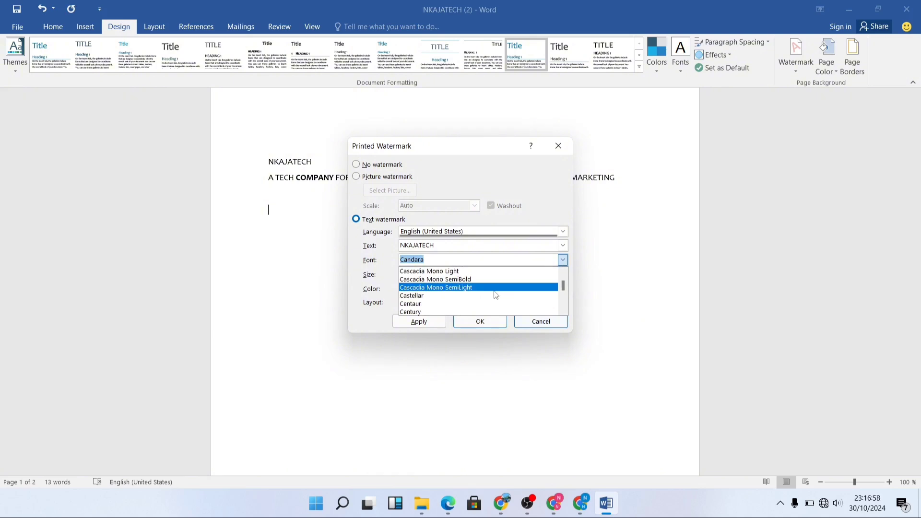
pyautogui.click(480, 287)
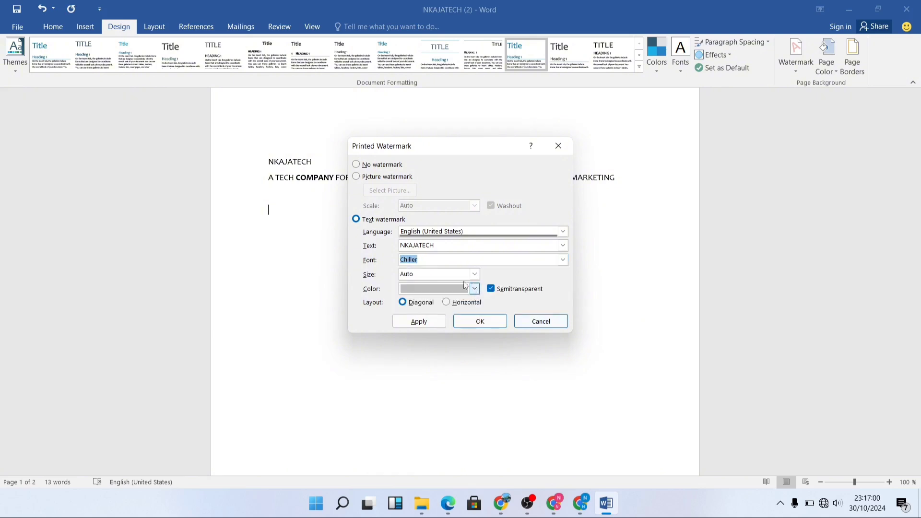
pyautogui.click(474, 274)
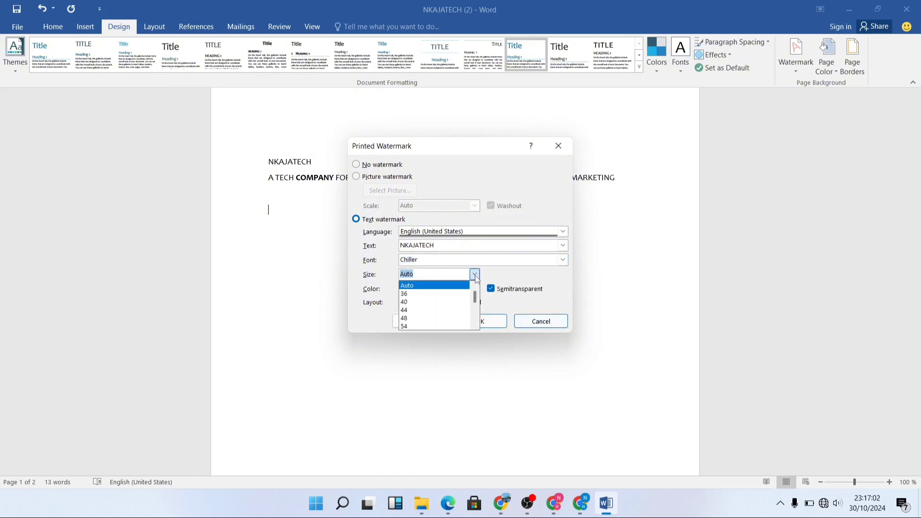
pyautogui.scroll(-3, 444, 293)
pyautogui.click(496, 269)
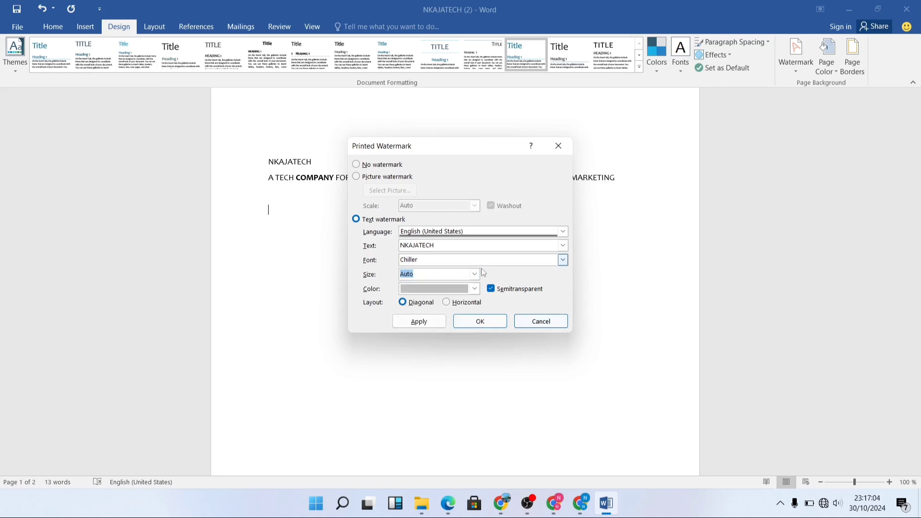
# Give the watermark the blue-green theme color, semitransparent, with a diagonal layout
pyautogui.click(474, 289)
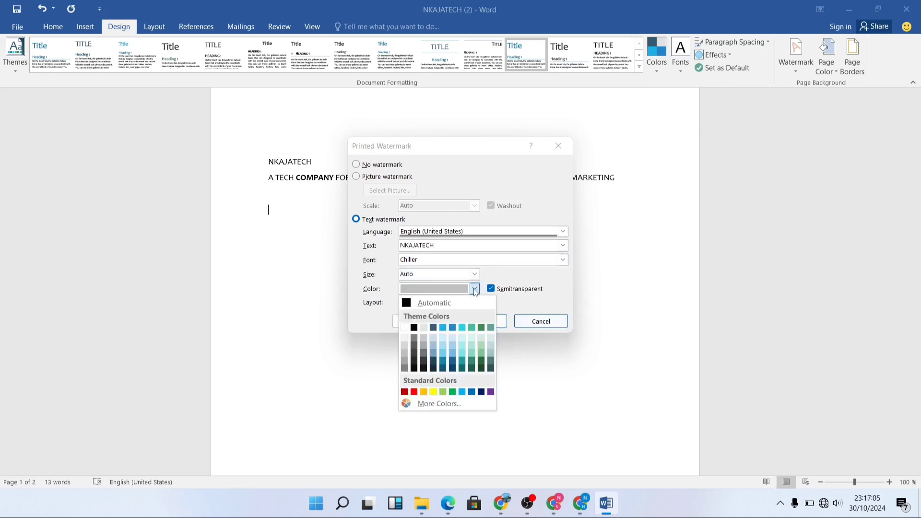
pyautogui.click(473, 329)
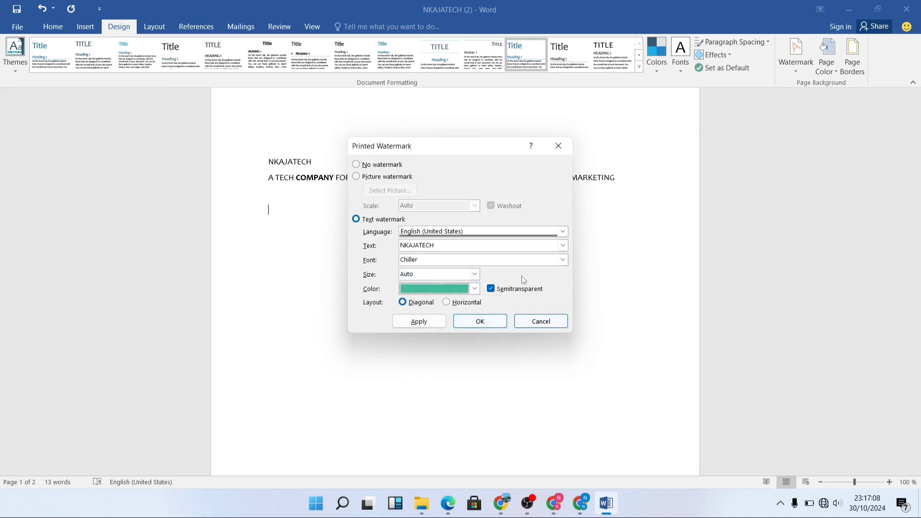
pyautogui.click(491, 290)
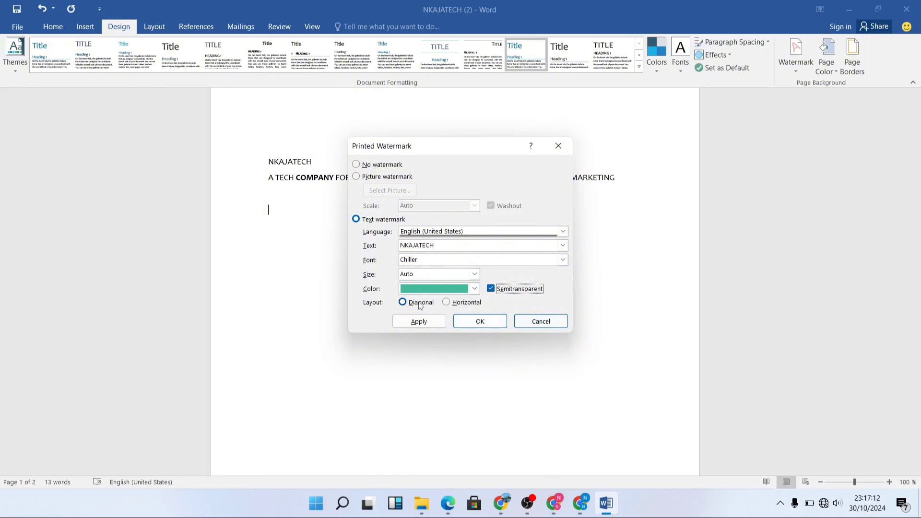
pyautogui.click(445, 303)
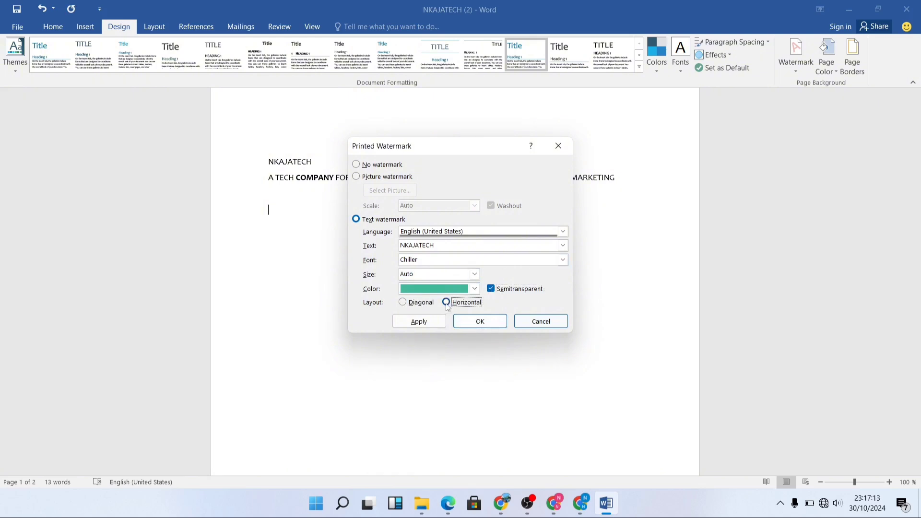
pyautogui.click(404, 308)
pyautogui.click(447, 302)
pyautogui.click(405, 303)
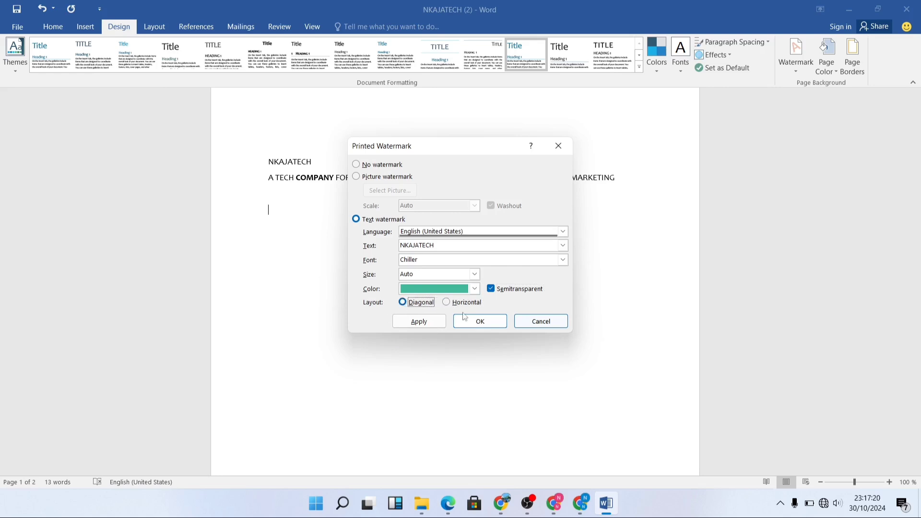
# Apply the NKAJATECH text watermark to the document and check how it looks on the page
pyautogui.click(419, 322)
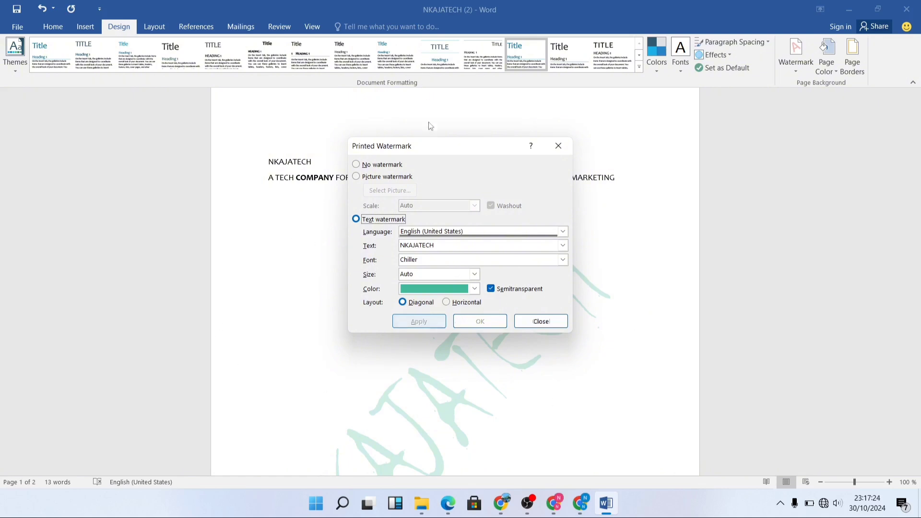
pyautogui.moveTo(428, 152); pyautogui.dragTo(224, 80)
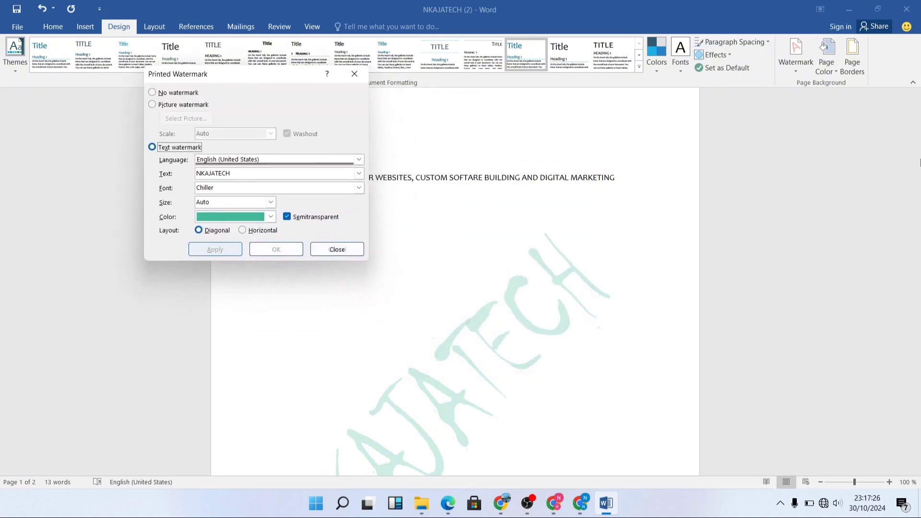
pyautogui.click(338, 249)
pyautogui.scroll(-5, 619, 298)
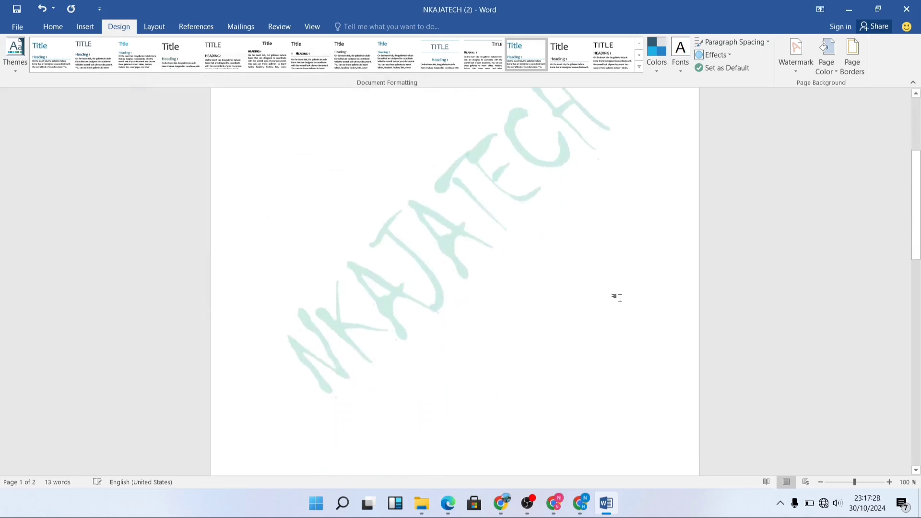
pyautogui.scroll(5, 620, 298)
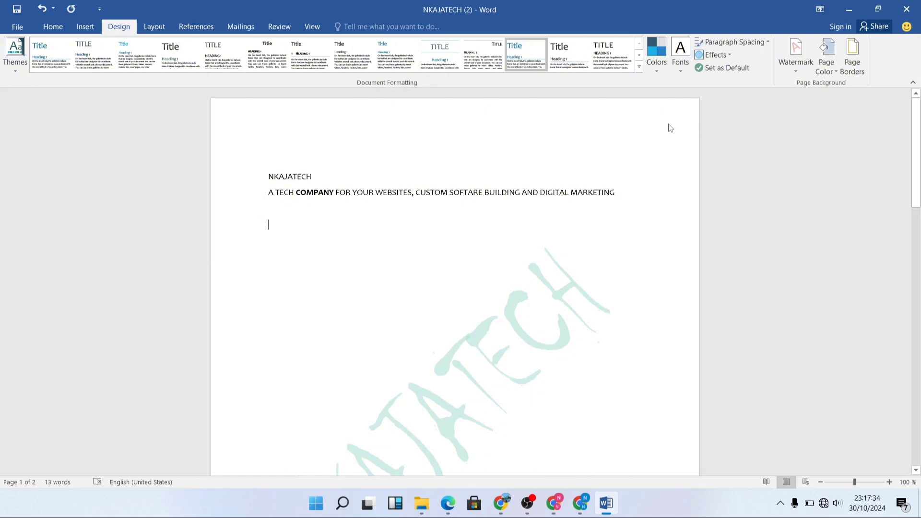
pyautogui.click(826, 69)
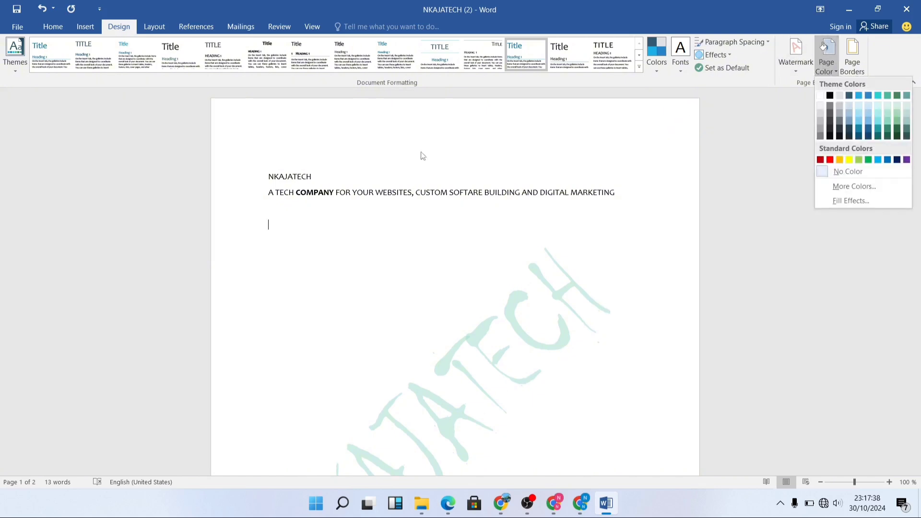
pyautogui.click(364, 156)
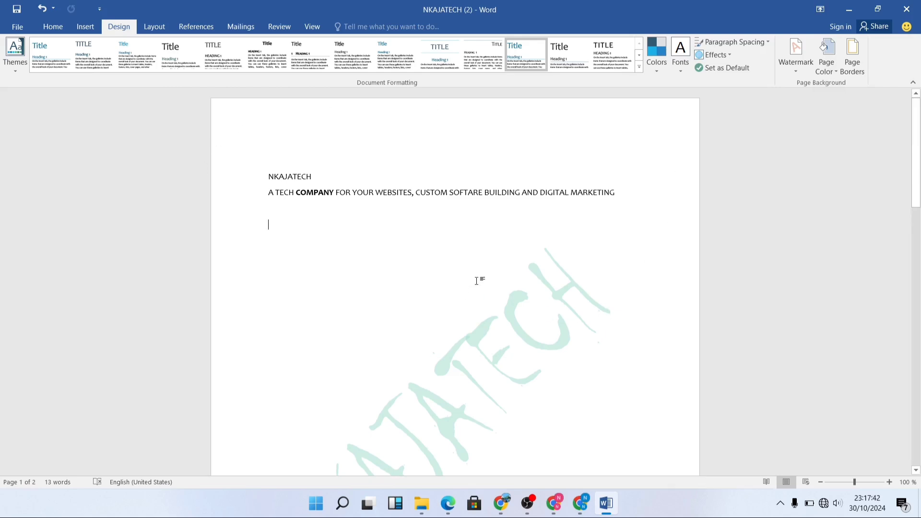
pyautogui.scroll(-5, 564, 245)
pyautogui.scroll(4, 565, 245)
# Try the darkest blue-gray theme shade as the page color on the document's pages and undo it
pyautogui.click(826, 65)
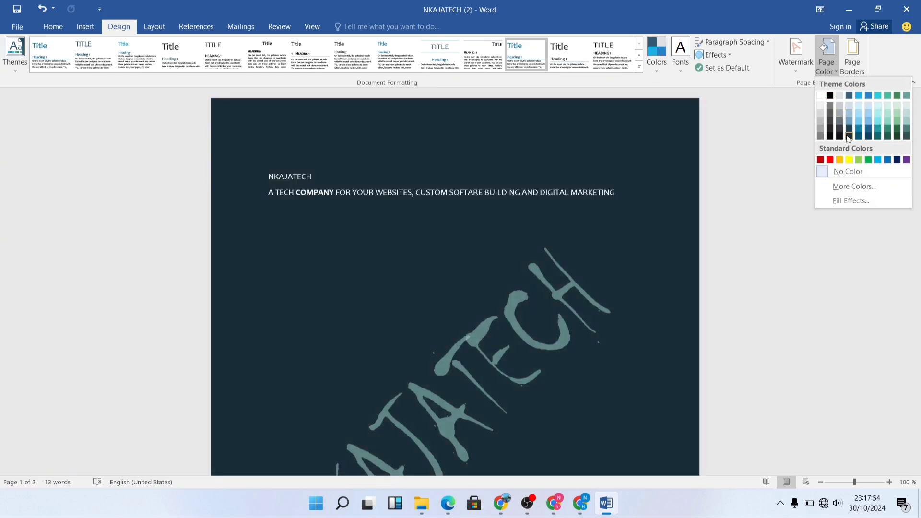
pyautogui.click(849, 138)
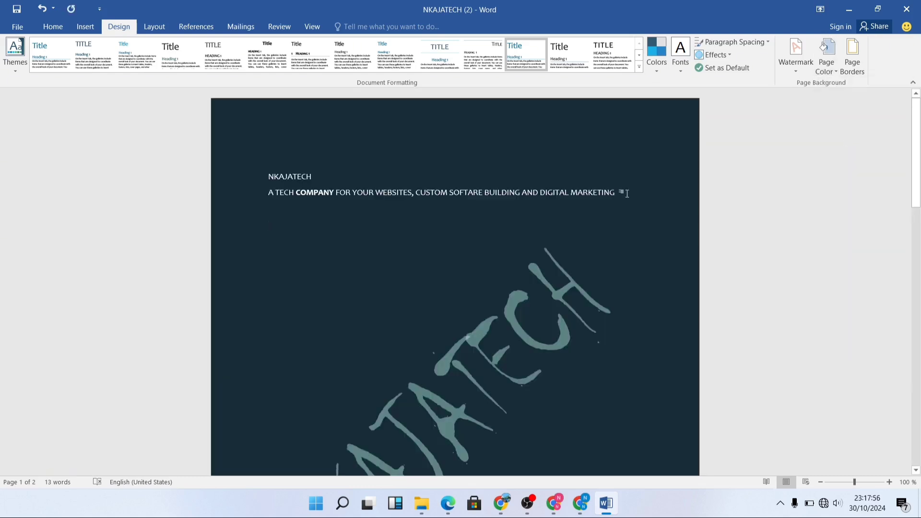
pyautogui.scroll(-12, 627, 197)
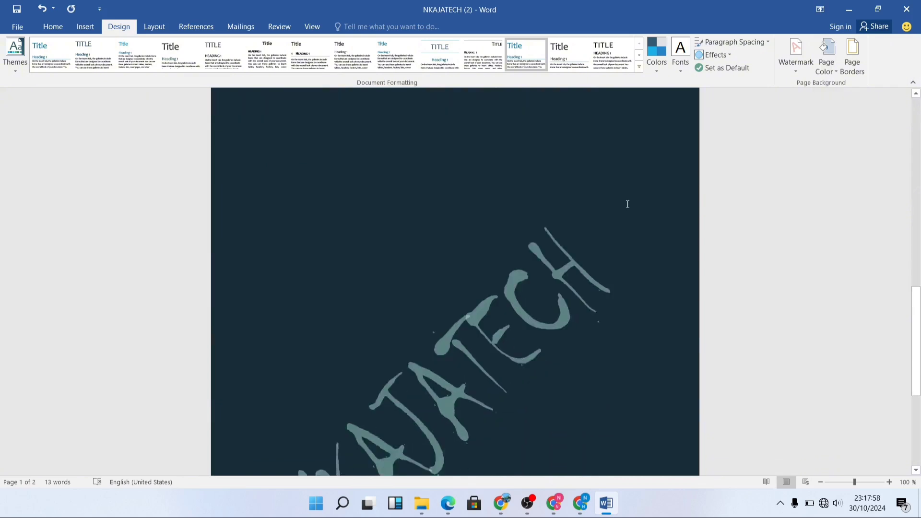
pyautogui.scroll(5, 629, 199)
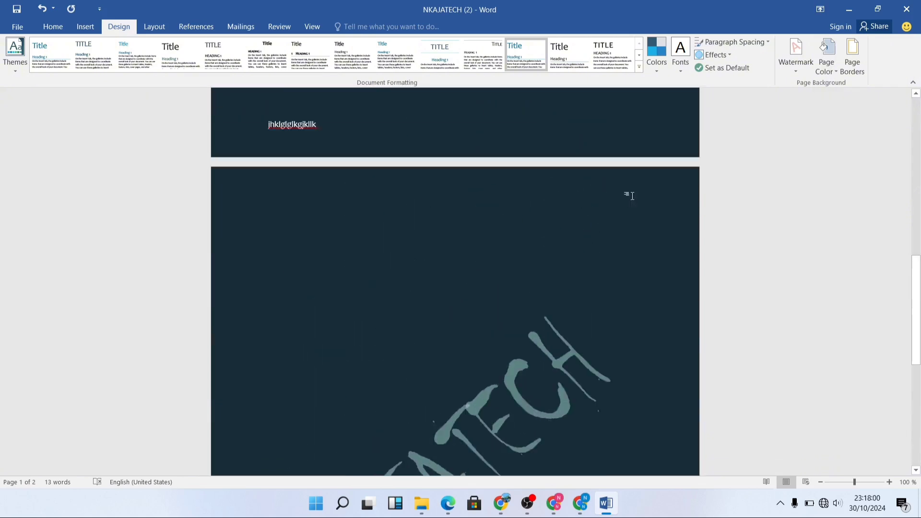
pyautogui.scroll(10, 632, 196)
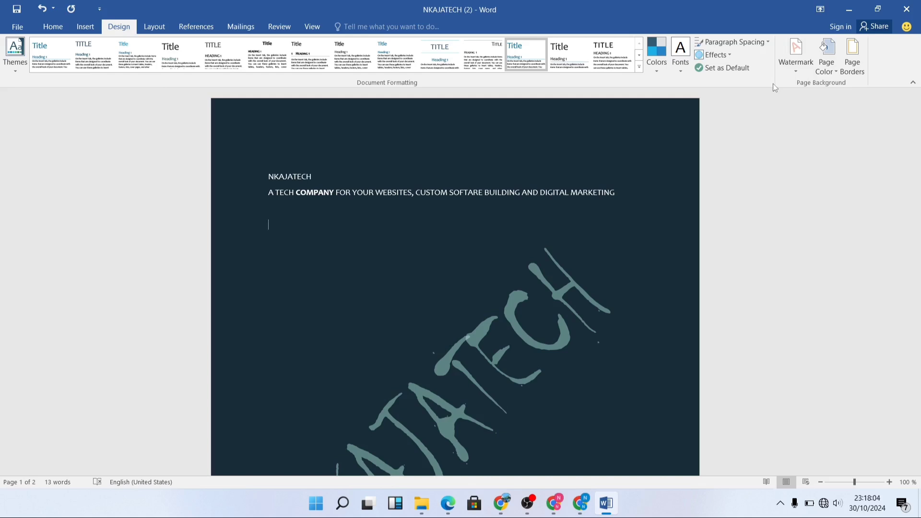
pyautogui.hotkey('ctrl', 'z')
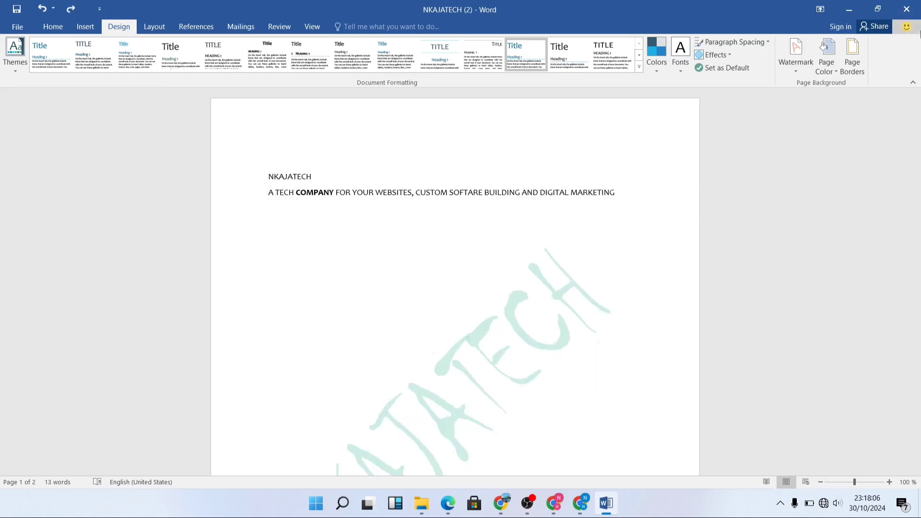
# Choose a box page border for the whole document in a double-line style with a thick outer and thin inner line
pyautogui.click(861, 68)
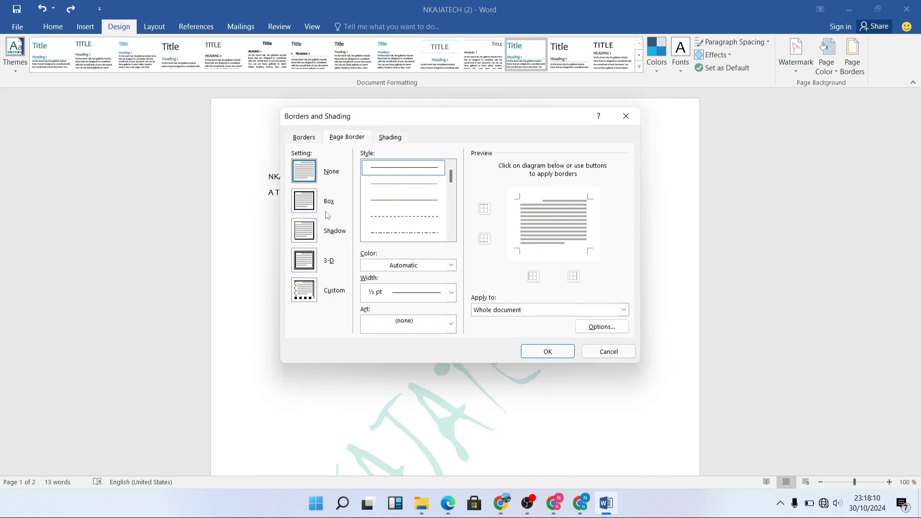
pyautogui.scroll(-5, 387, 197)
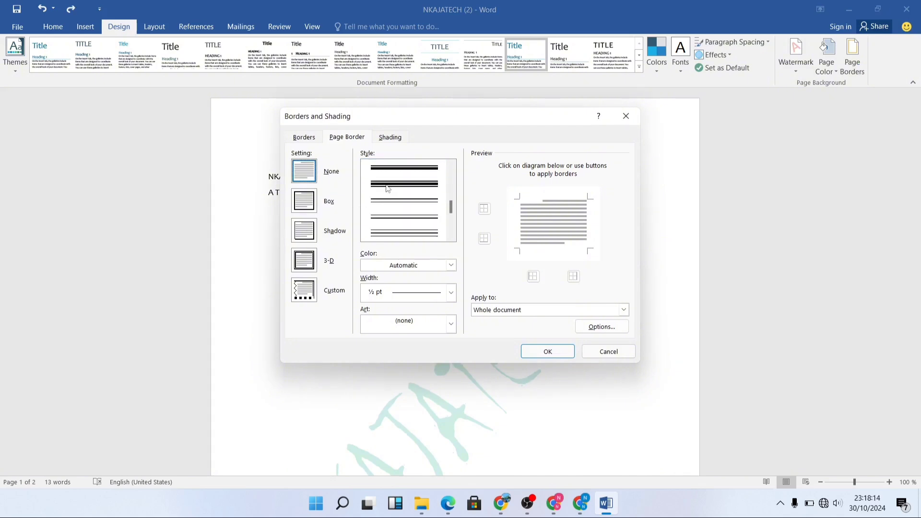
pyautogui.scroll(5, 398, 189)
pyautogui.scroll(-5, 413, 192)
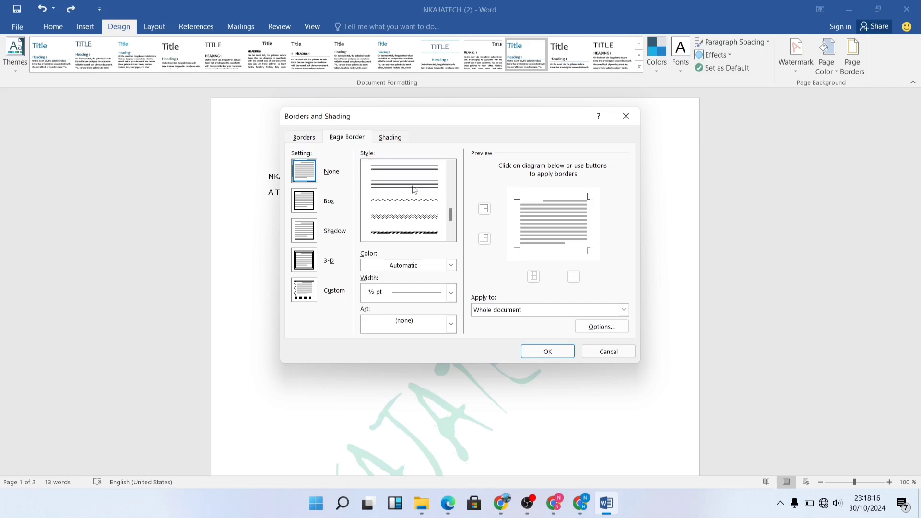
pyautogui.click(406, 198)
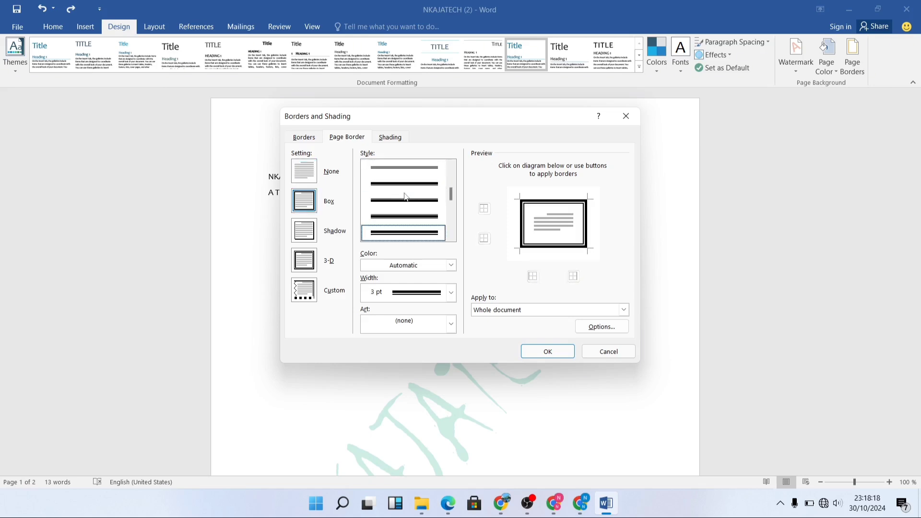
# Set the page border's color to a light blue-gray theme shade and its width to 1 pt
pyautogui.click(451, 266)
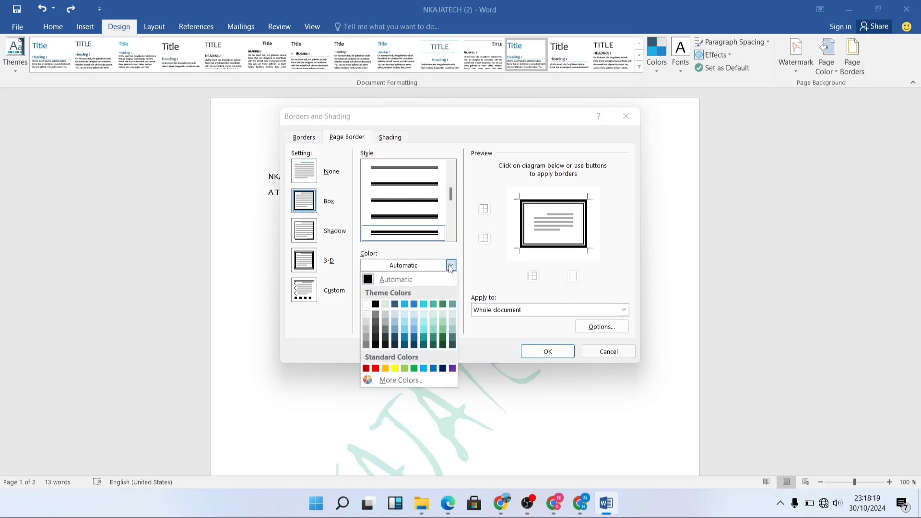
pyautogui.click(392, 326)
pyautogui.click(452, 292)
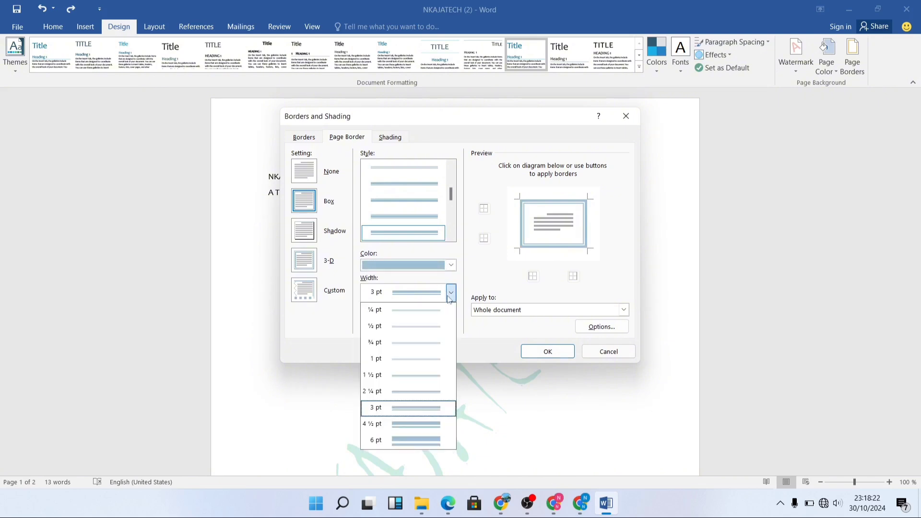
pyautogui.click(393, 360)
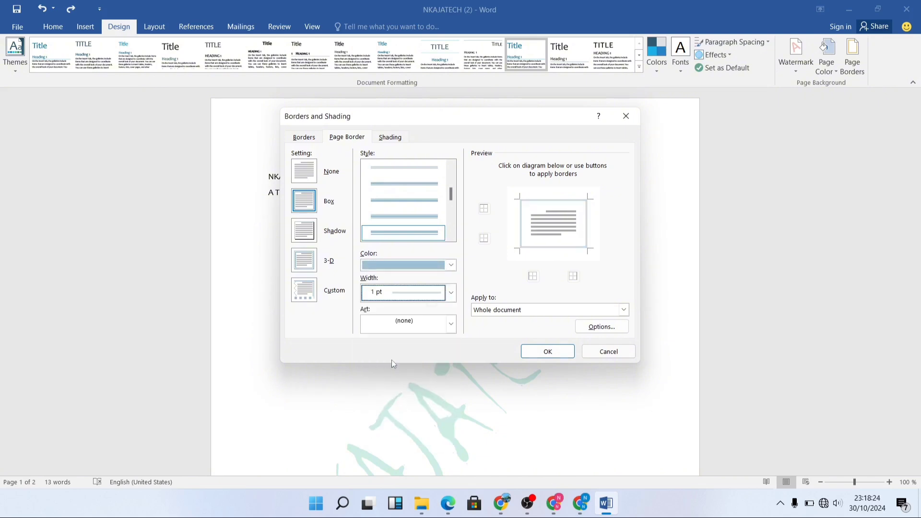
# Look through the available art designs for the page border without choosing one
pyautogui.click(451, 324)
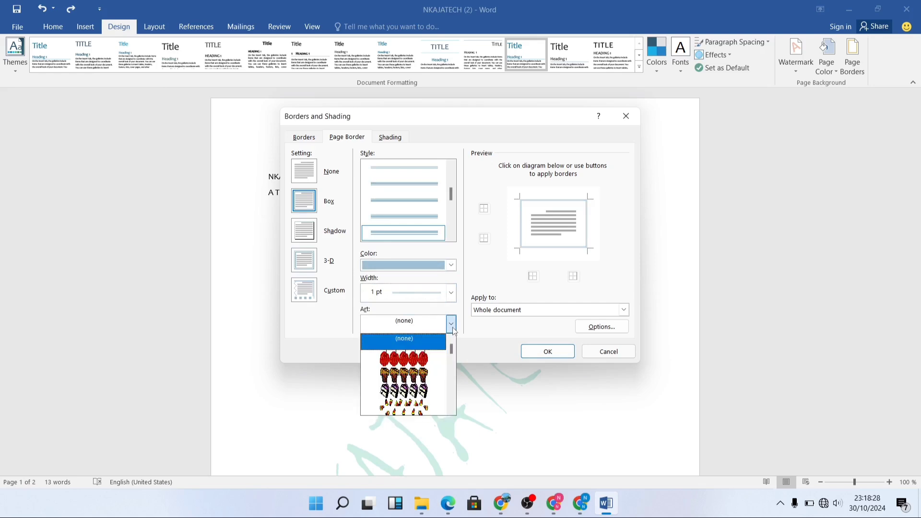
pyautogui.scroll(-5, 431, 360)
pyautogui.scroll(-10, 430, 361)
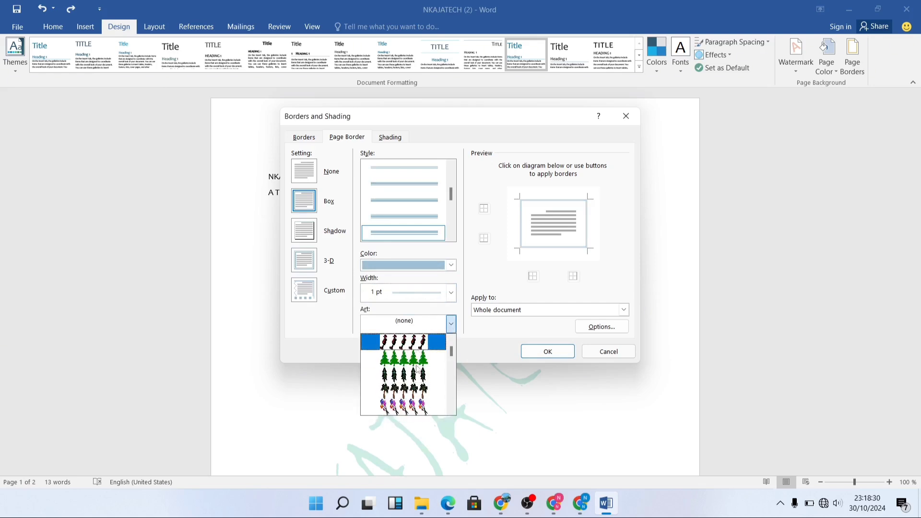
pyautogui.scroll(-10, 430, 376)
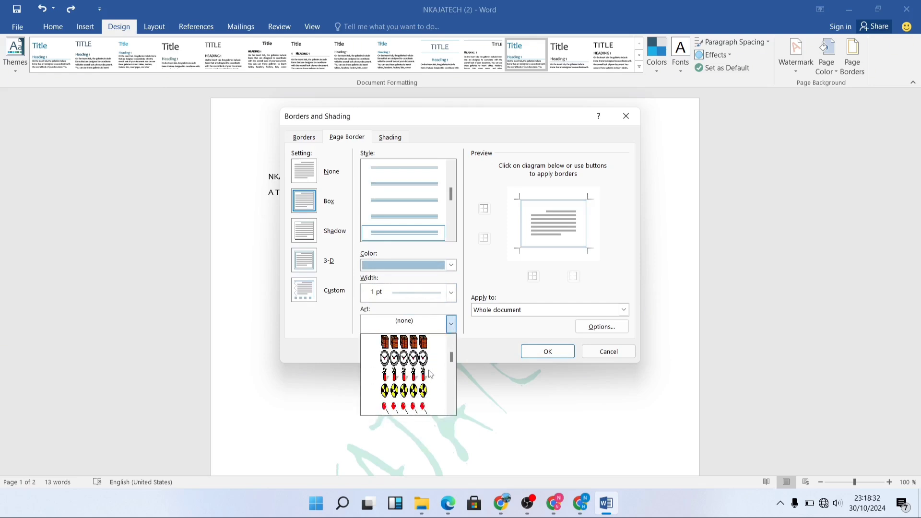
pyautogui.scroll(-8, 431, 375)
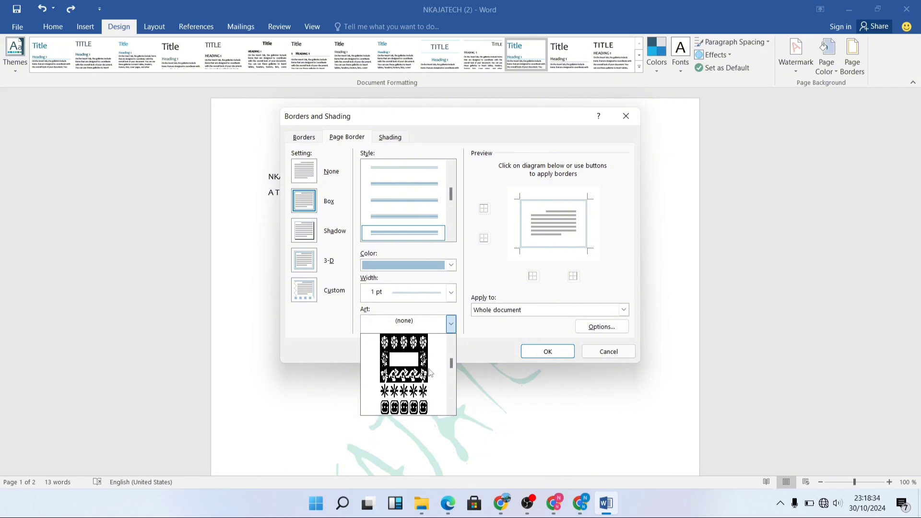
pyautogui.click(464, 334)
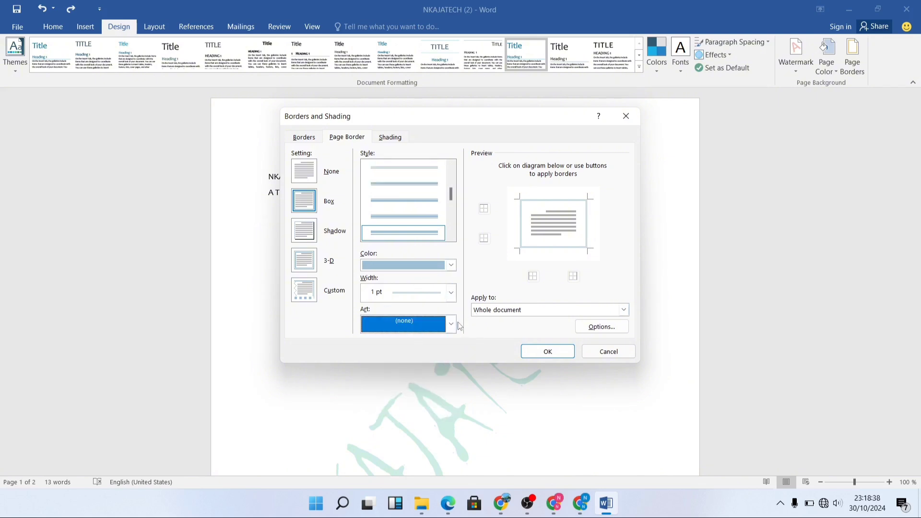
# Apply the blue-gray double-line box border to the whole document and check it on both pages
pyautogui.click(569, 311)
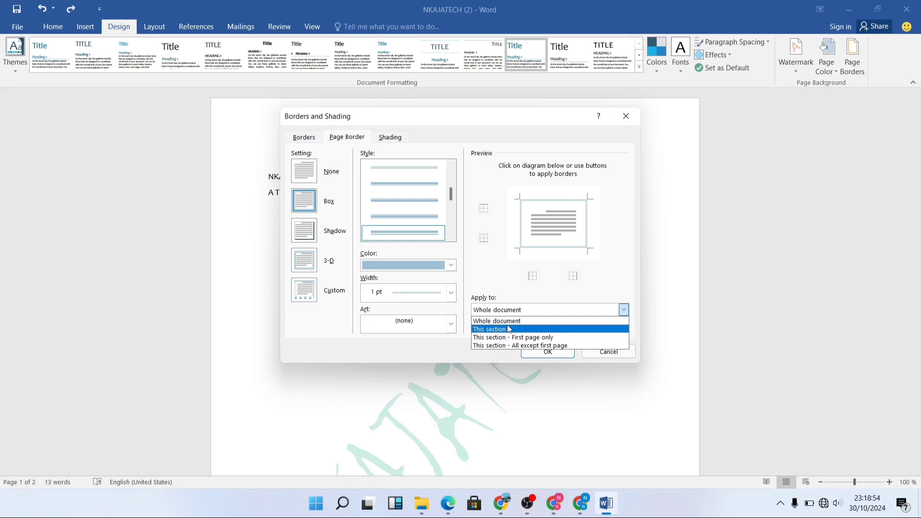
pyautogui.click(509, 321)
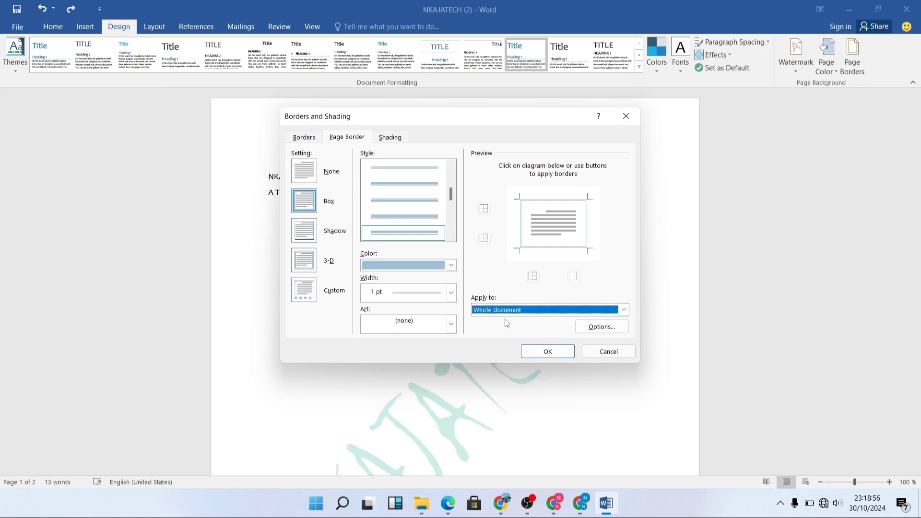
pyautogui.click(548, 351)
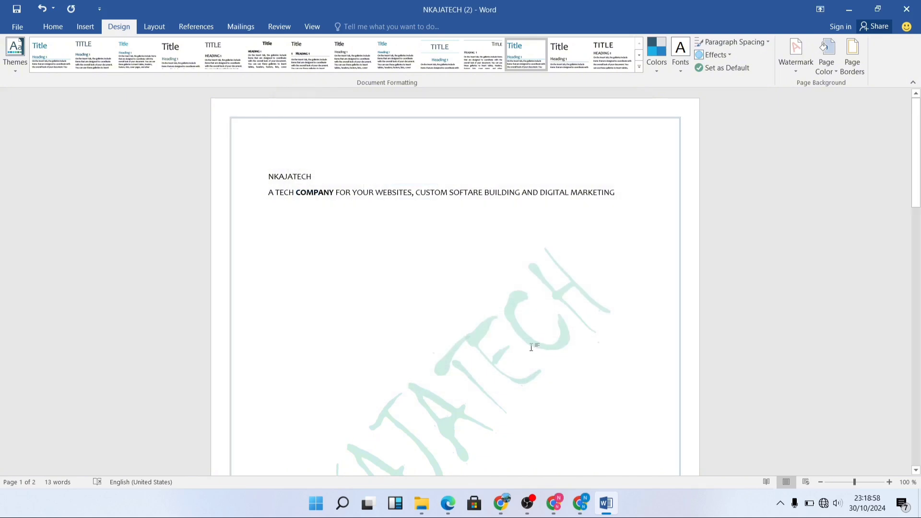
pyautogui.scroll(-6, 494, 309)
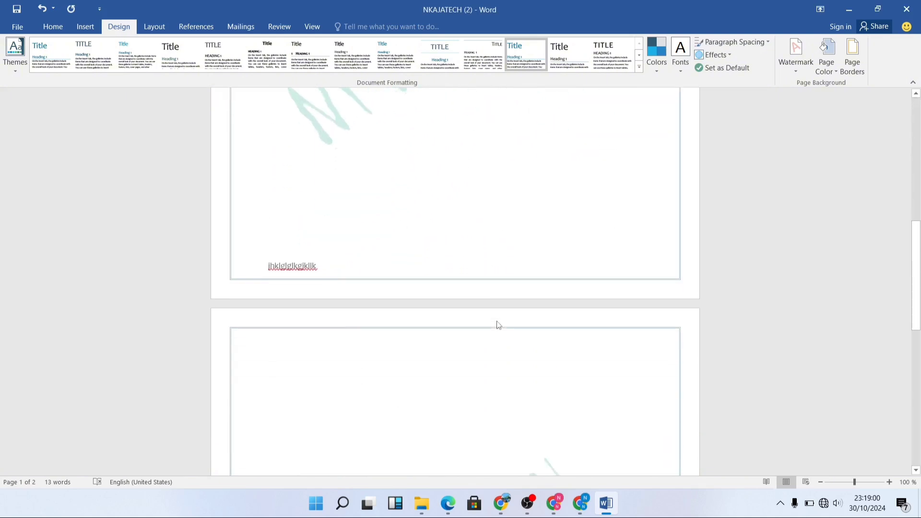
pyautogui.scroll(5, 584, 276)
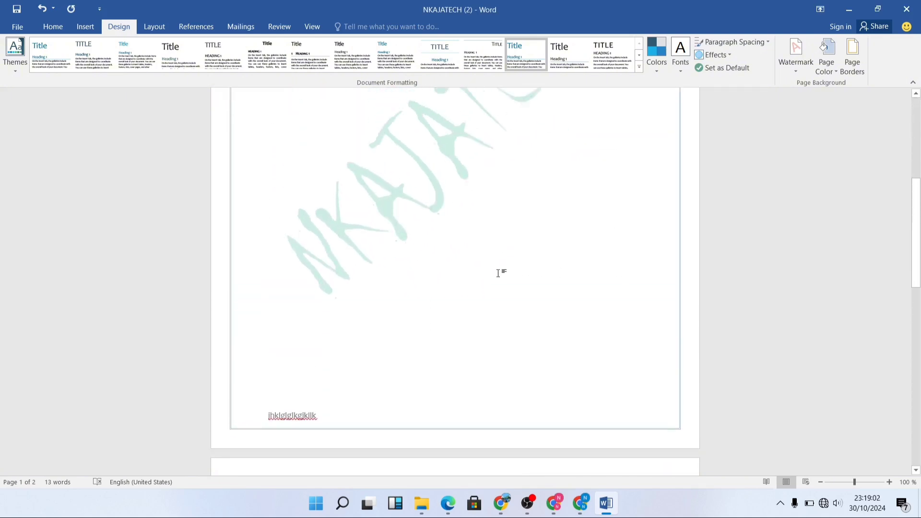
pyautogui.scroll(5, 498, 273)
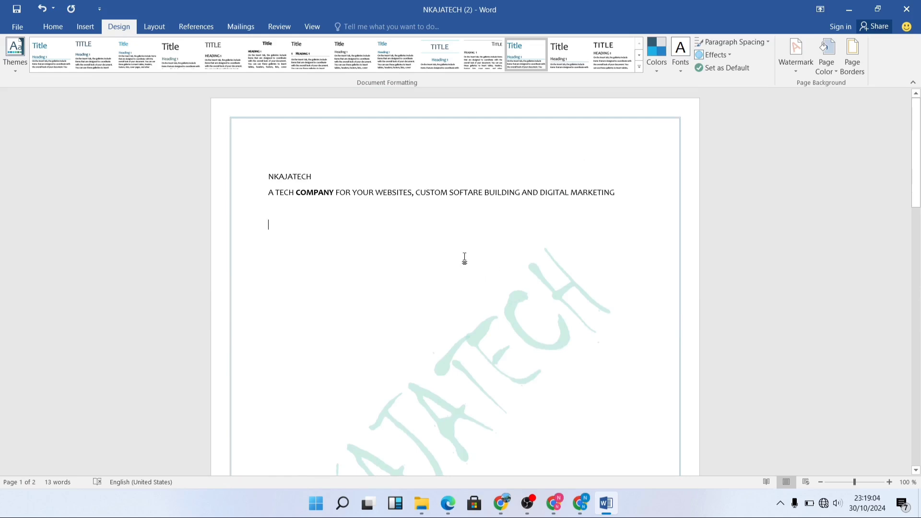
# Replace the page border with the red apple art design on the whole document and check it on both pages
pyautogui.click(853, 58)
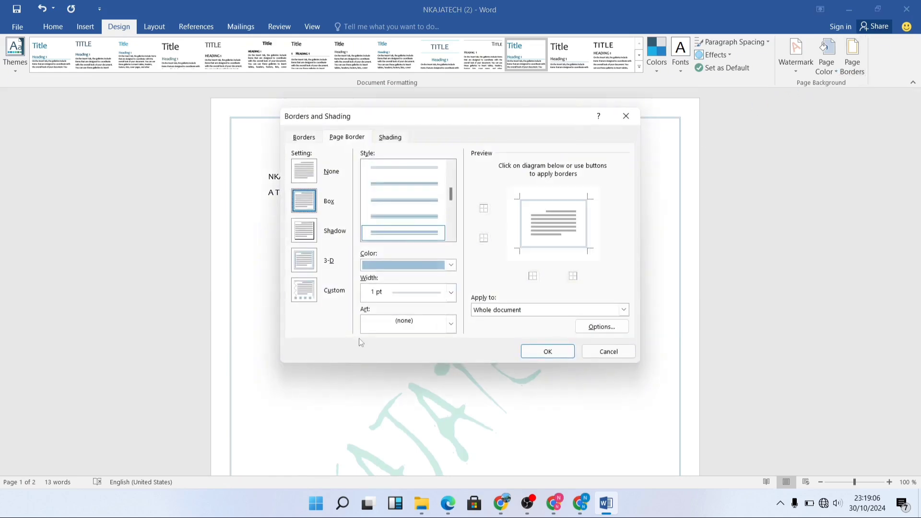
pyautogui.click(451, 323)
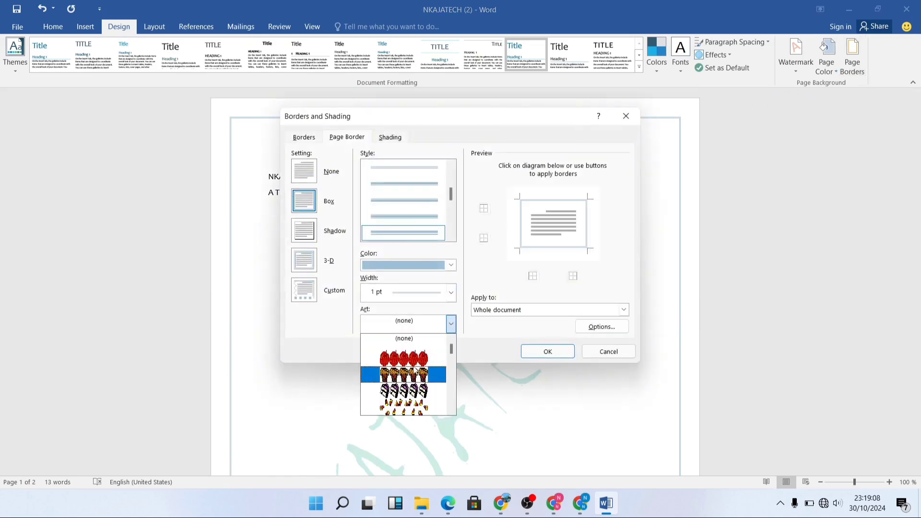
pyautogui.click(411, 361)
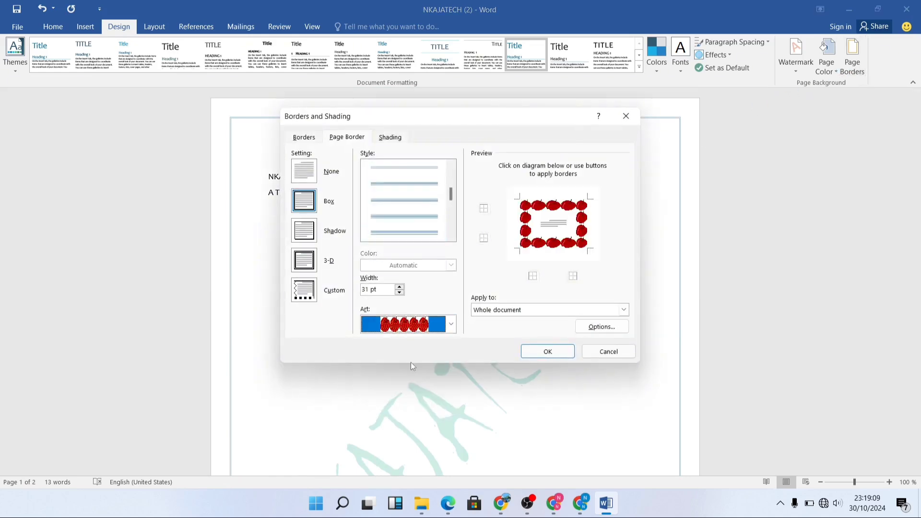
pyautogui.click(547, 352)
pyautogui.scroll(-5, 395, 364)
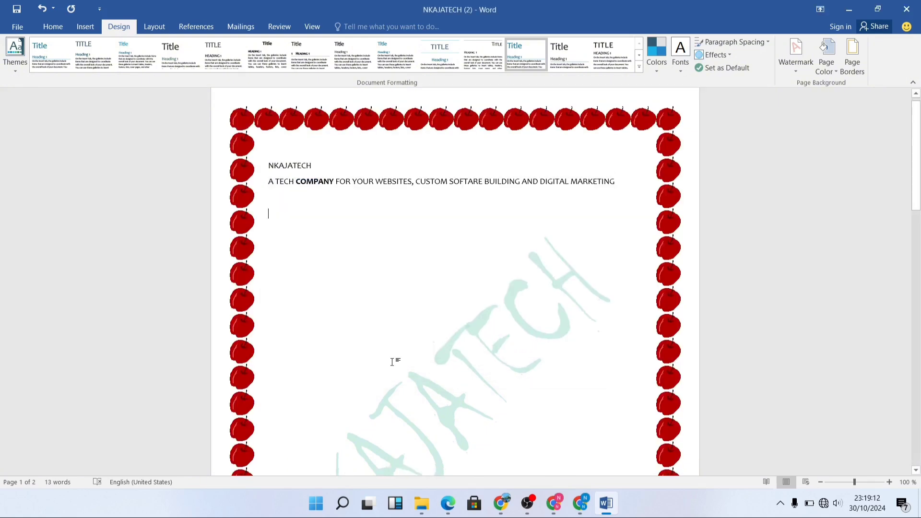
pyautogui.scroll(-10, 395, 364)
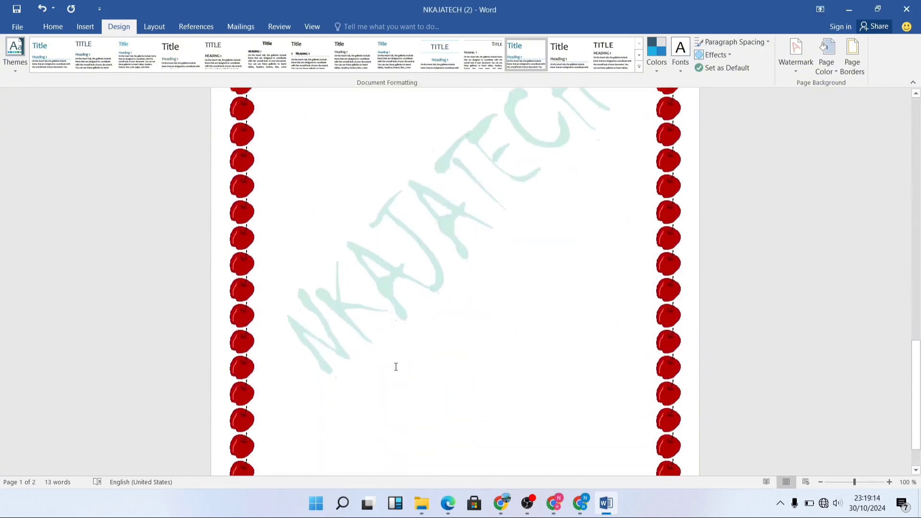
pyautogui.scroll(10, 397, 367)
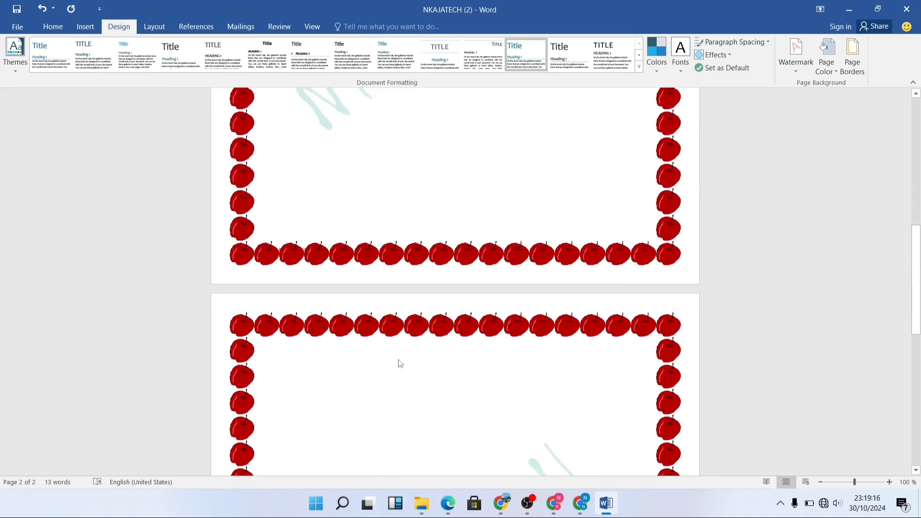
pyautogui.scroll(4, 398, 360)
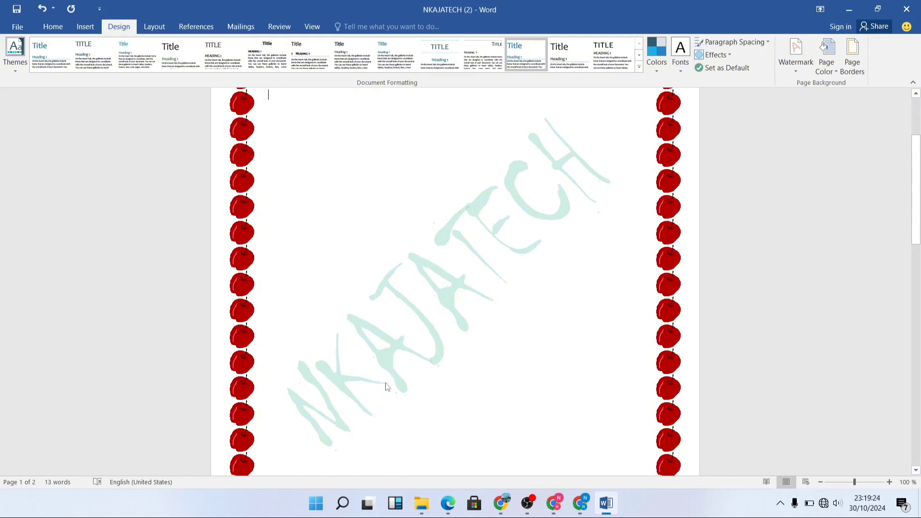
pyautogui.click(528, 503)
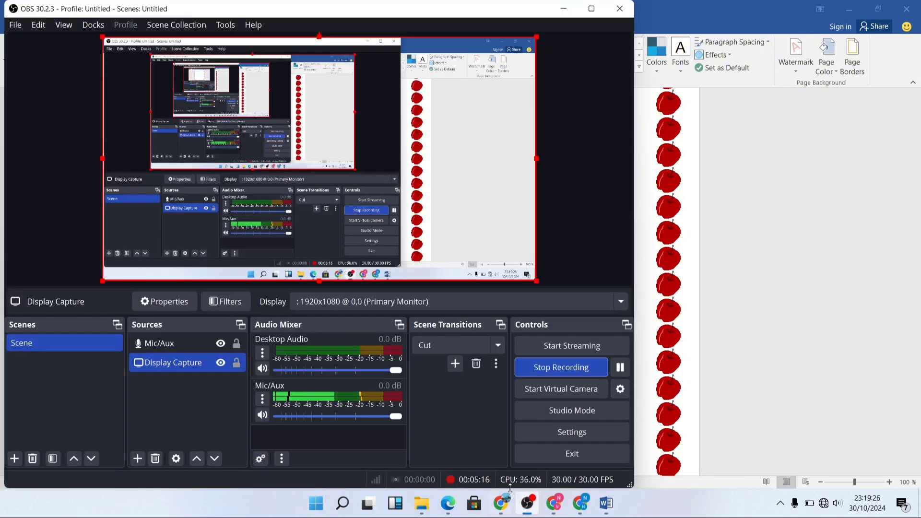
pyautogui.click(564, 369)
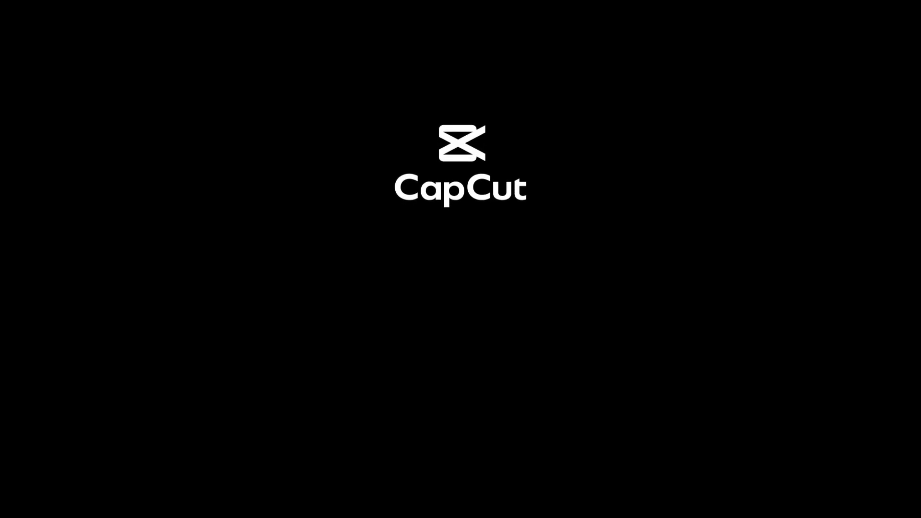